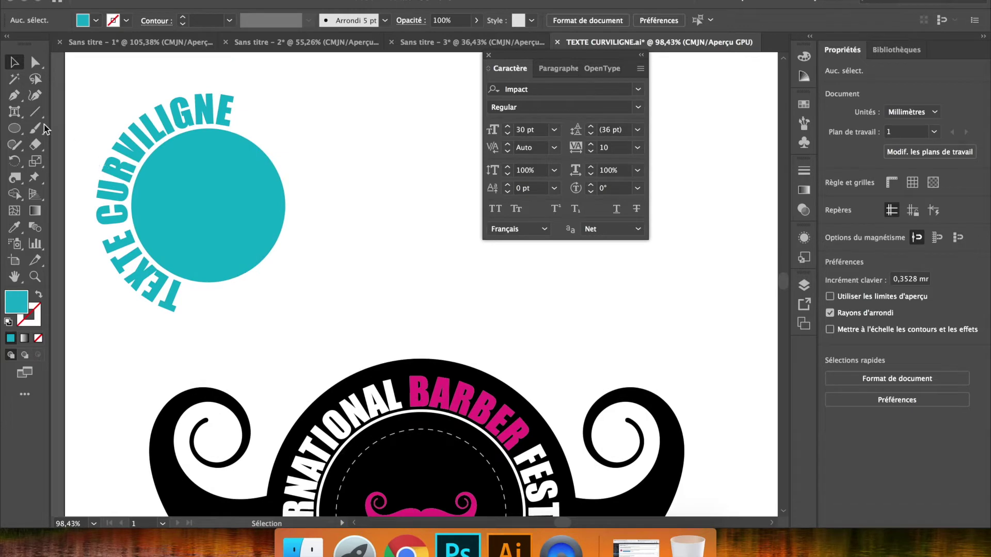
- Place a placeholder point text "Lorem ipsum" in the empty area beside the teal circle using the Type tool
{"action": "left_click", "coordinate": [20, 116]}
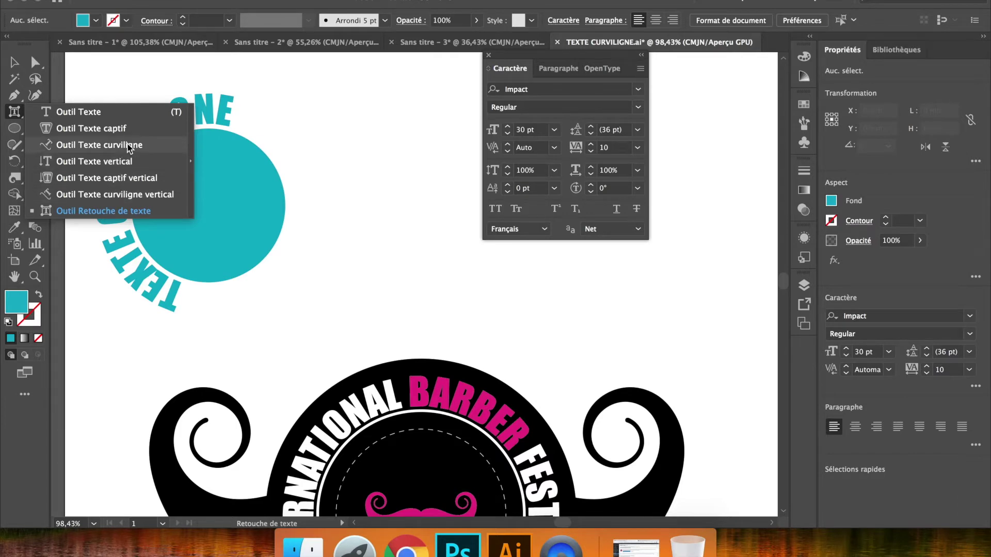
{"action": "left_click", "coordinate": [100, 114]}
{"action": "scroll", "coordinate": [226, 181], "scroll_direction": "right", "scroll_amount": 2}
{"action": "scroll", "coordinate": [225, 181], "scroll_direction": "right", "scroll_amount": 2}
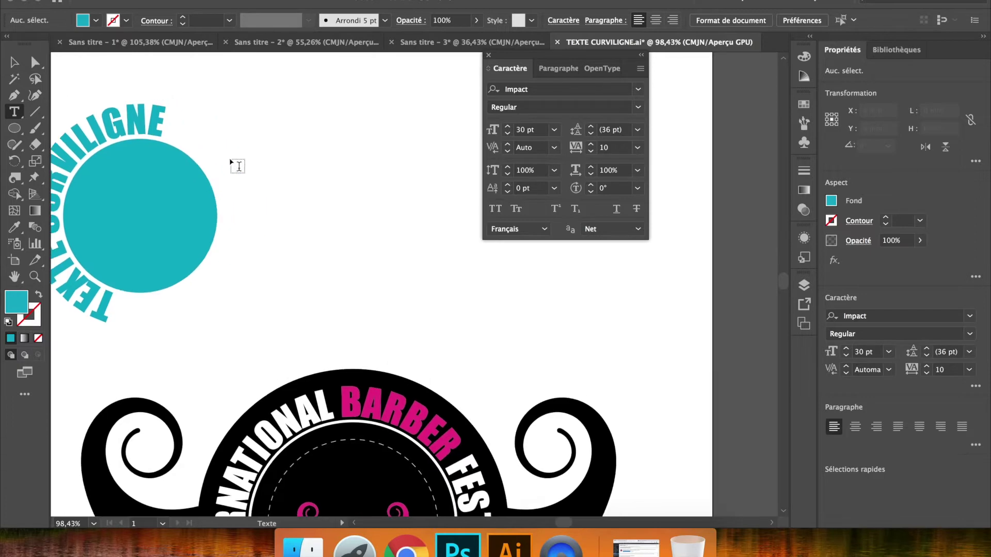
{"action": "left_click", "coordinate": [267, 151]}
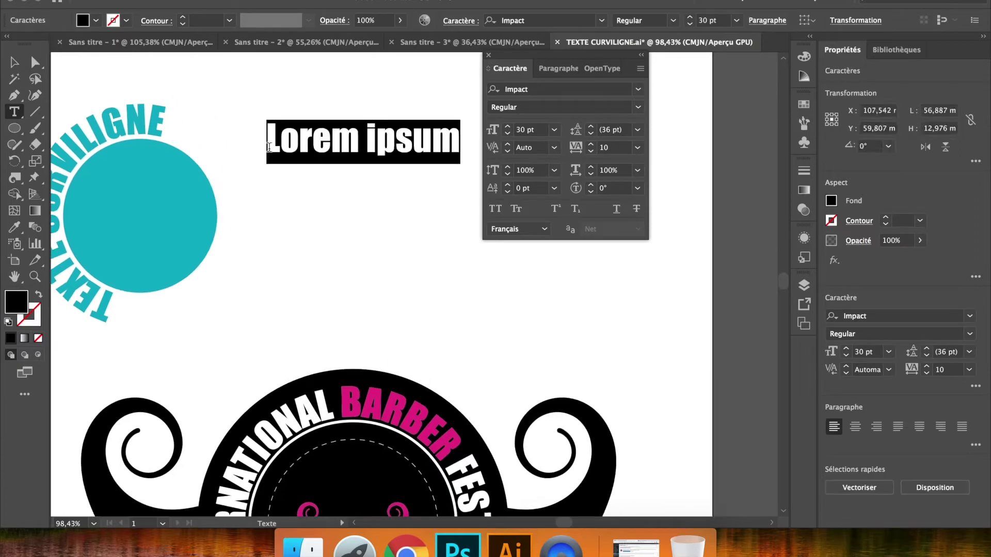
{"action": "left_click", "coordinate": [14, 62]}
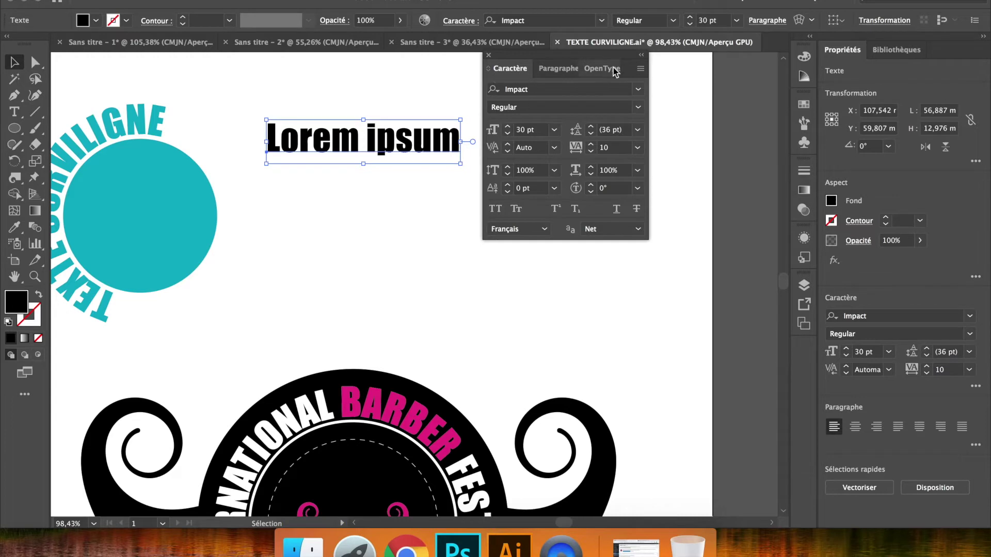
- Hide the extra character options, view the paragraph settings, and restore the full character options
{"action": "left_click", "coordinate": [641, 68]}
{"action": "left_click", "coordinate": [662, 72]}
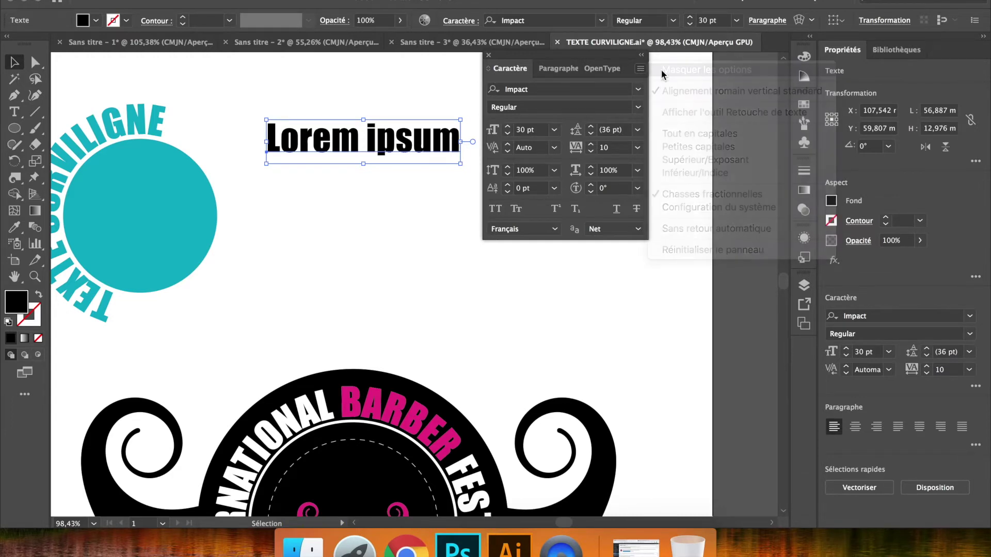
{"action": "left_click", "coordinate": [560, 73]}
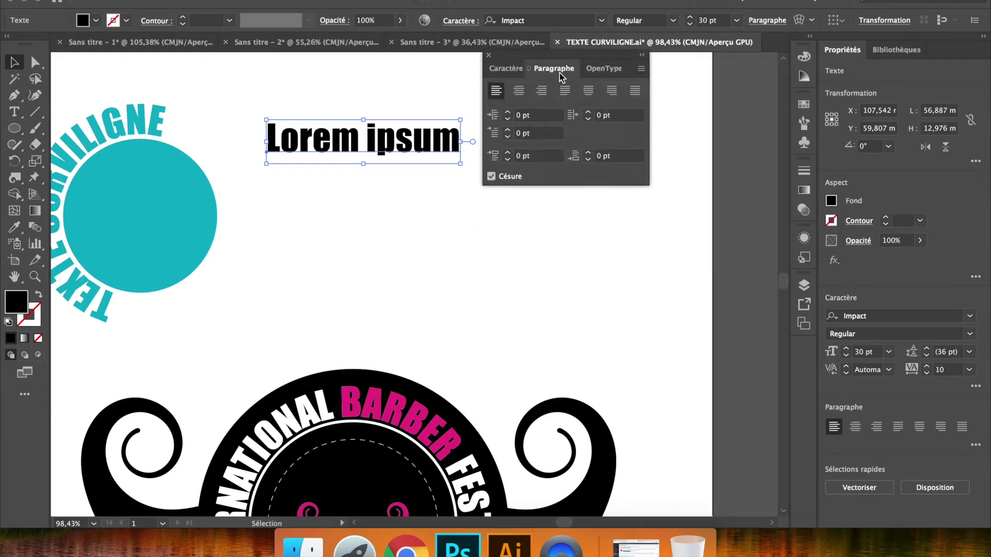
{"action": "left_click", "coordinate": [512, 69]}
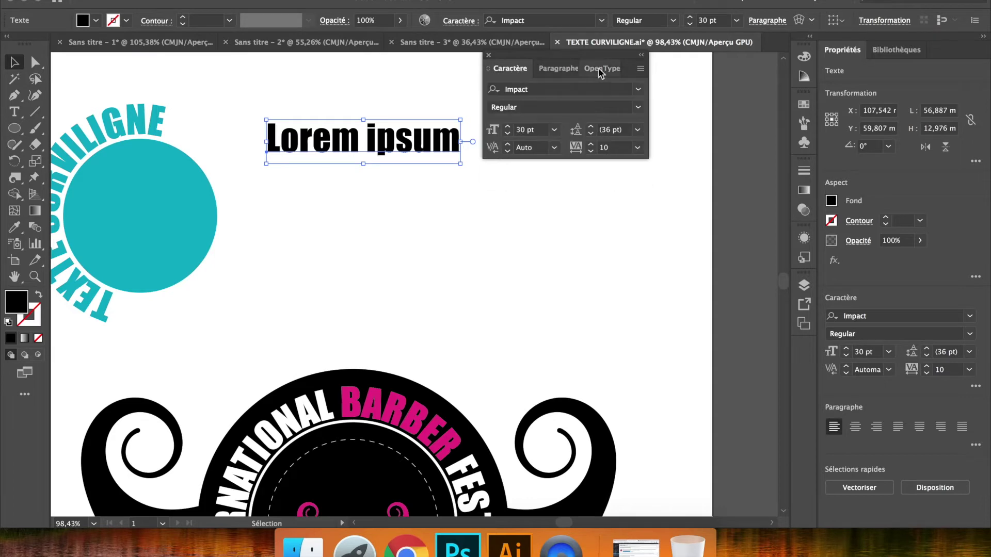
{"action": "left_click", "coordinate": [640, 68]}
{"action": "left_click", "coordinate": [667, 73]}
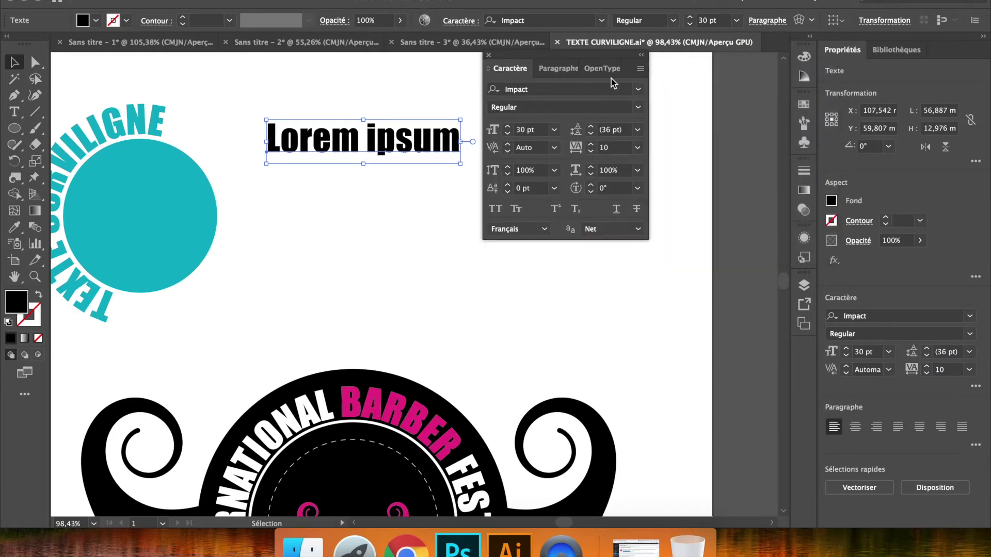
- Change the font of the "Lorem ipsum" text to Arial, keeping the Regular style
{"action": "left_click", "coordinate": [538, 90]}
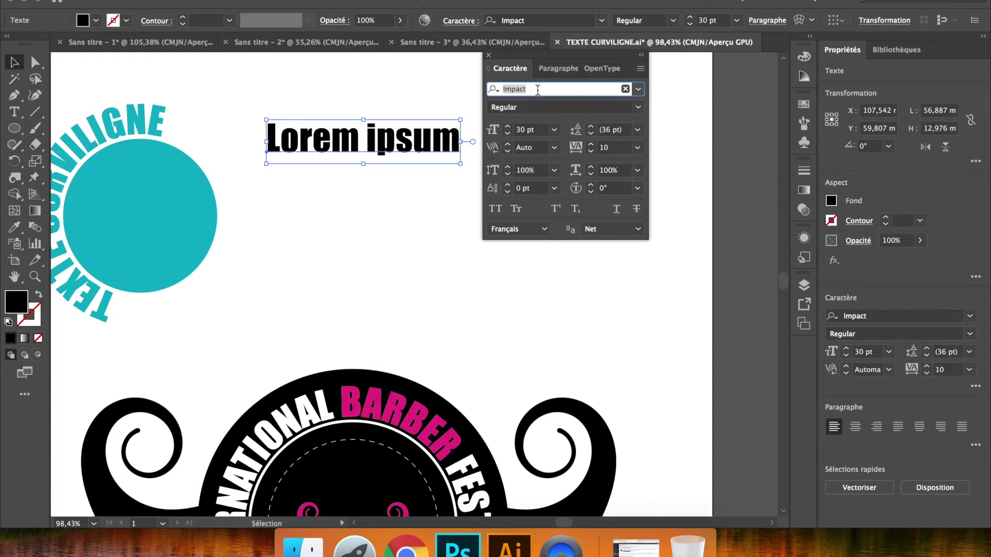
{"action": "type", "text": "arial"}
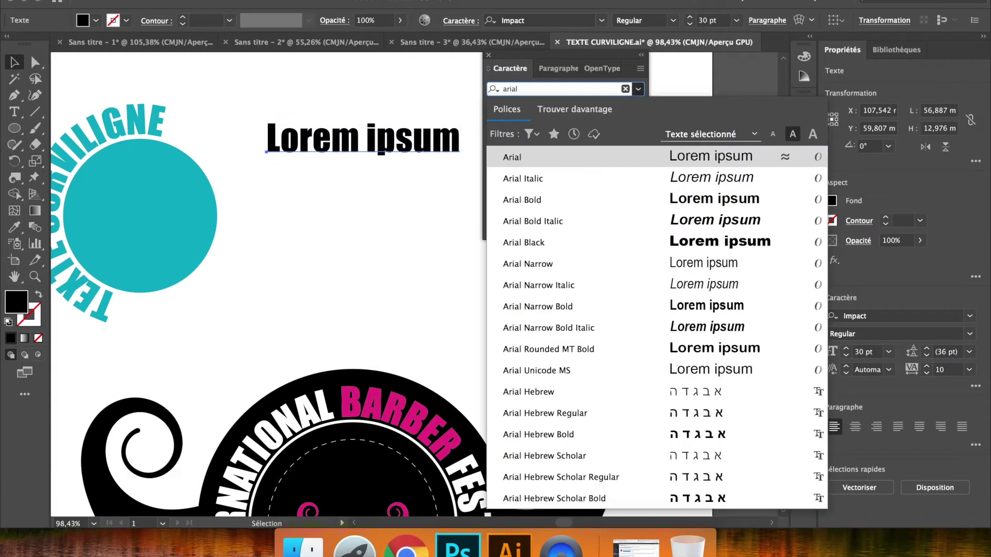
{"action": "key", "text": "Return"}
{"action": "left_click", "coordinate": [639, 107]}
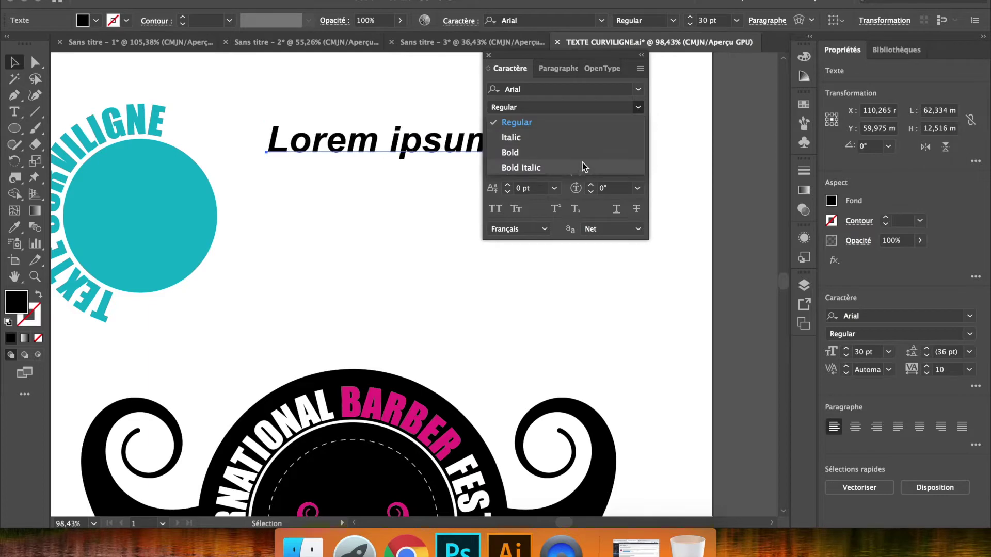
{"action": "left_click", "coordinate": [587, 106]}
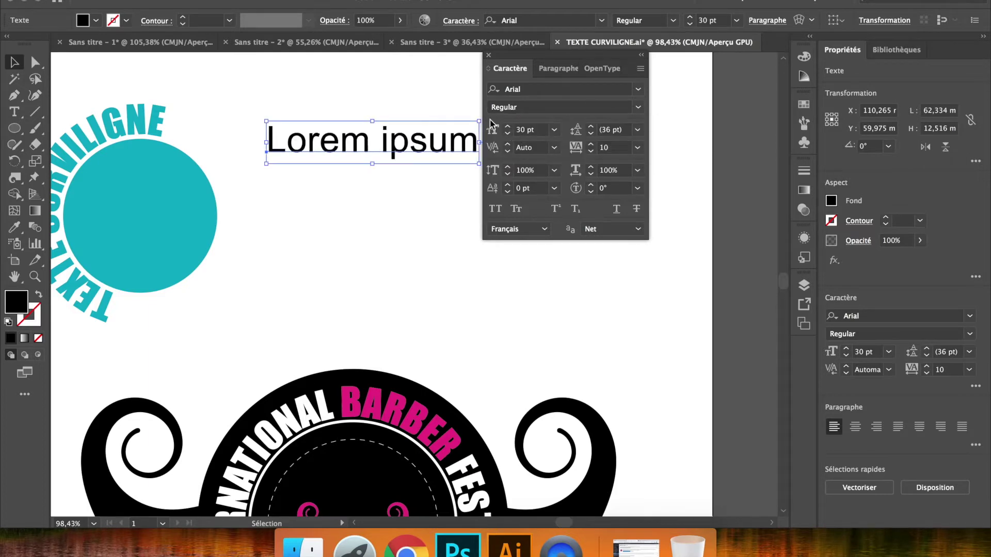
- Set the "Lorem ipsum" font size to 35 pt and move the text clear of the floating Character panel
{"action": "left_click", "coordinate": [508, 126]}
{"action": "left_click", "coordinate": [508, 127]}
{"action": "left_click", "coordinate": [508, 127]}
{"action": "left_click", "coordinate": [508, 126]}
{"action": "left_click", "coordinate": [508, 127]}
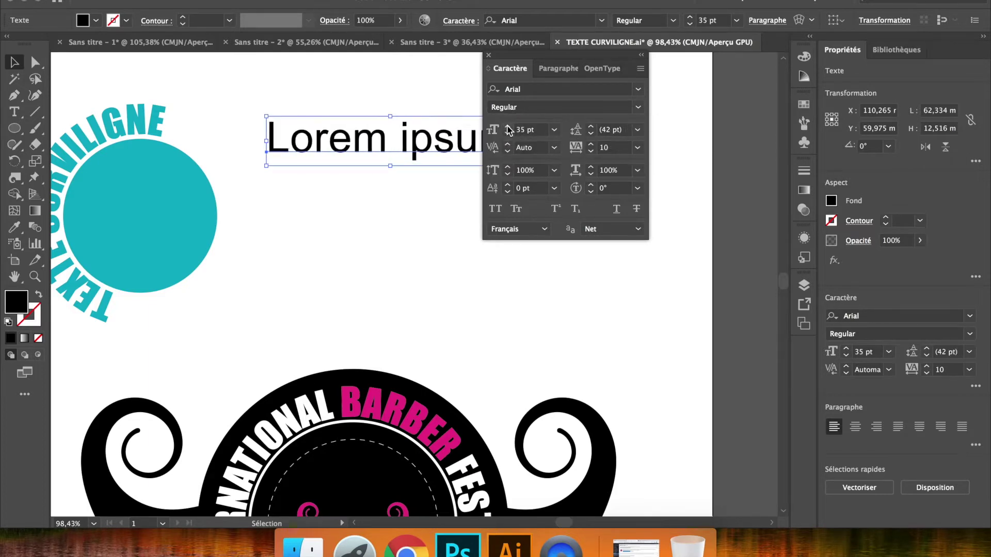
{"action": "left_click_drag", "start_coordinate": [468, 145], "coordinate": [397, 140]}
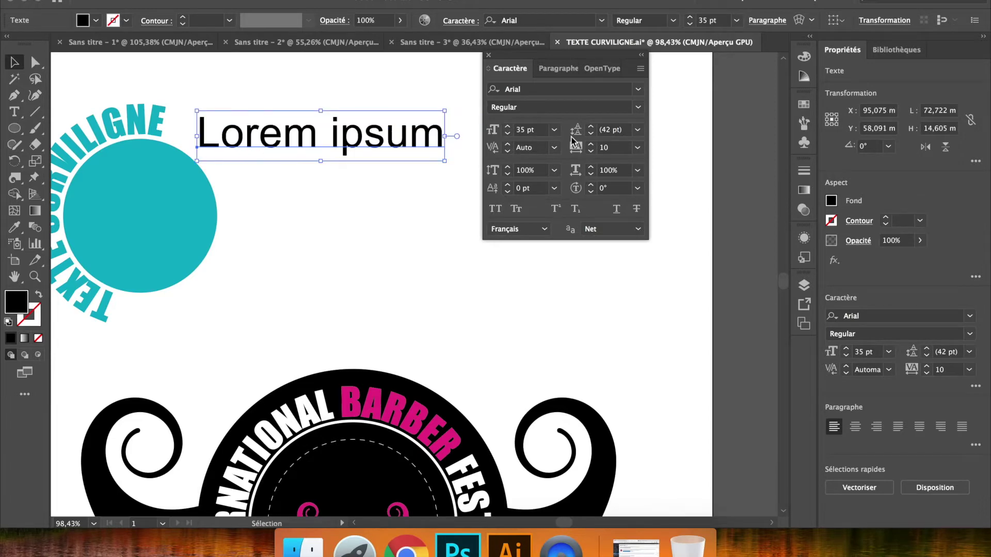
- Add a second line reading "jdhjhfhf" beneath "Lorem ipsum" in the same text object
{"action": "double_click", "coordinate": [433, 136]}
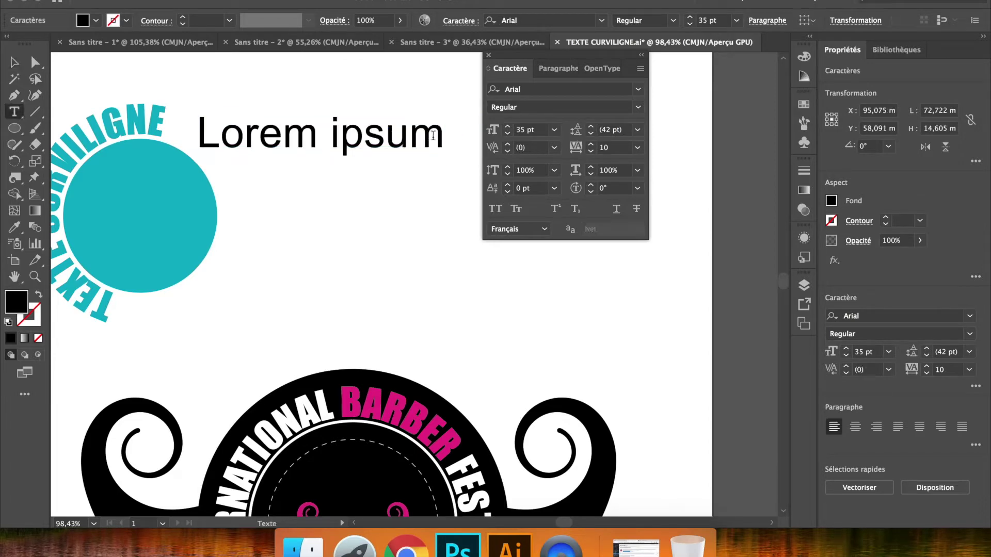
{"action": "type", "text": "d,ncezn"}
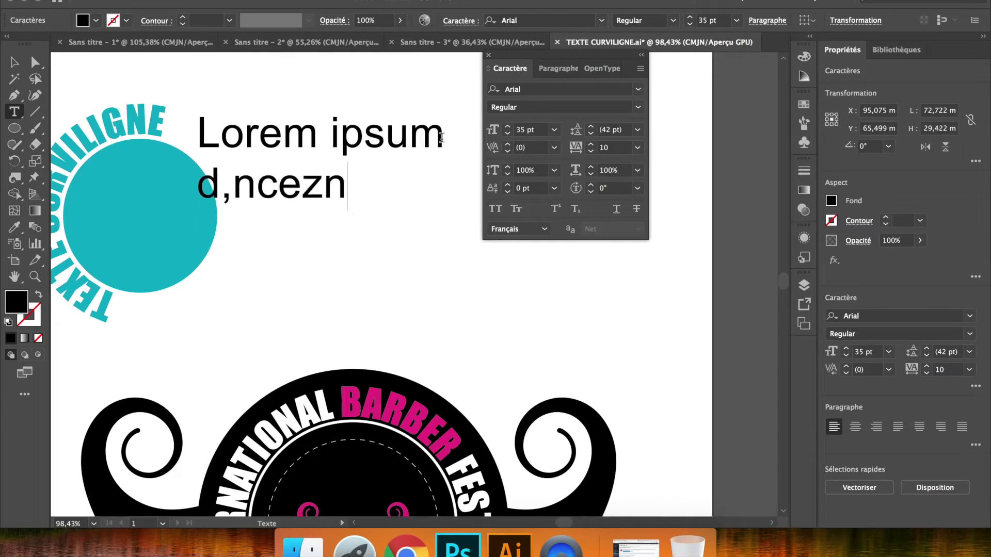
{"action": "key", "text": "BackSpace"}
{"action": "key", "text": "BackSpace"}
{"action": "key", "text": "BackSpace"}
{"action": "key", "text": "BackSpace"}
{"action": "key", "text": "BackSpace"}
{"action": "key", "text": "BackSpace"}
{"action": "key", "text": "BackSpace"}
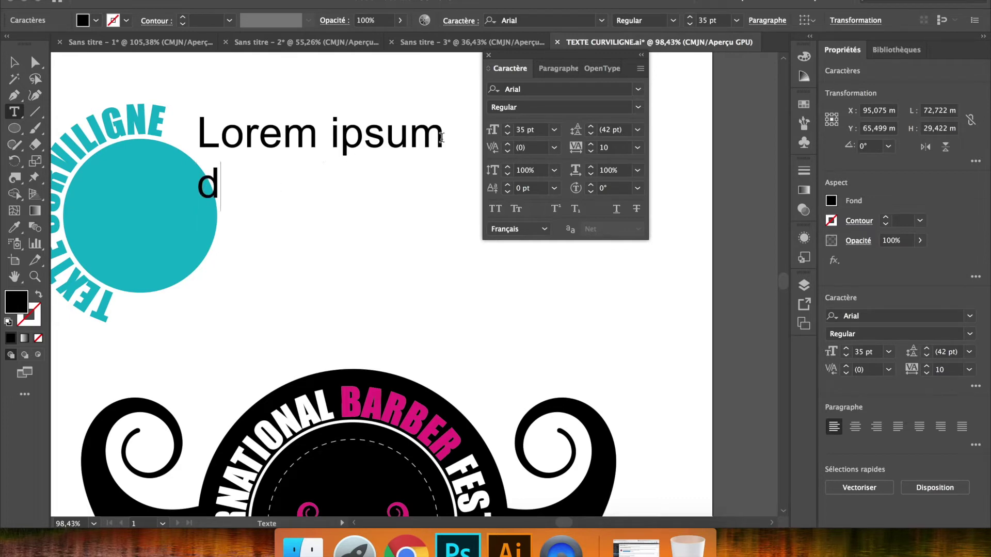
{"action": "type", "text": "jdhjhfhf"}
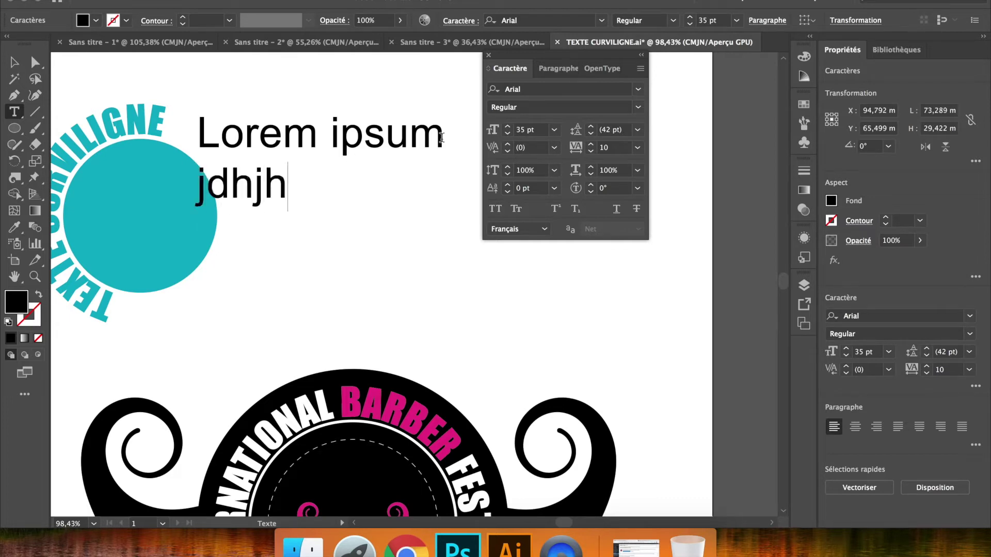
{"action": "left_click", "coordinate": [15, 63]}
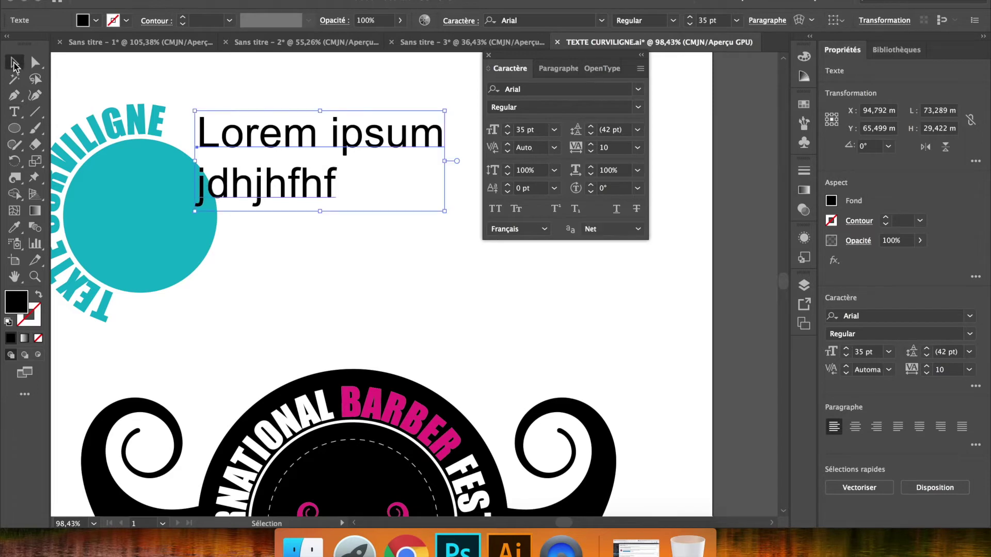
- Adjust the leading of the two-line text, finishing at 41 pt
{"action": "left_click", "coordinate": [591, 127]}
{"action": "left_click", "coordinate": [591, 127]}
{"action": "left_click", "coordinate": [591, 127]}
{"action": "left_click", "coordinate": [591, 127]}
{"action": "left_click", "coordinate": [592, 133]}
{"action": "left_click", "coordinate": [591, 132]}
{"action": "left_click", "coordinate": [591, 133]}
{"action": "left_click", "coordinate": [591, 133]}
{"action": "left_click", "coordinate": [592, 133]}
{"action": "left_click", "coordinate": [591, 133]}
{"action": "left_click", "coordinate": [592, 133]}
{"action": "left_click", "coordinate": [591, 133]}
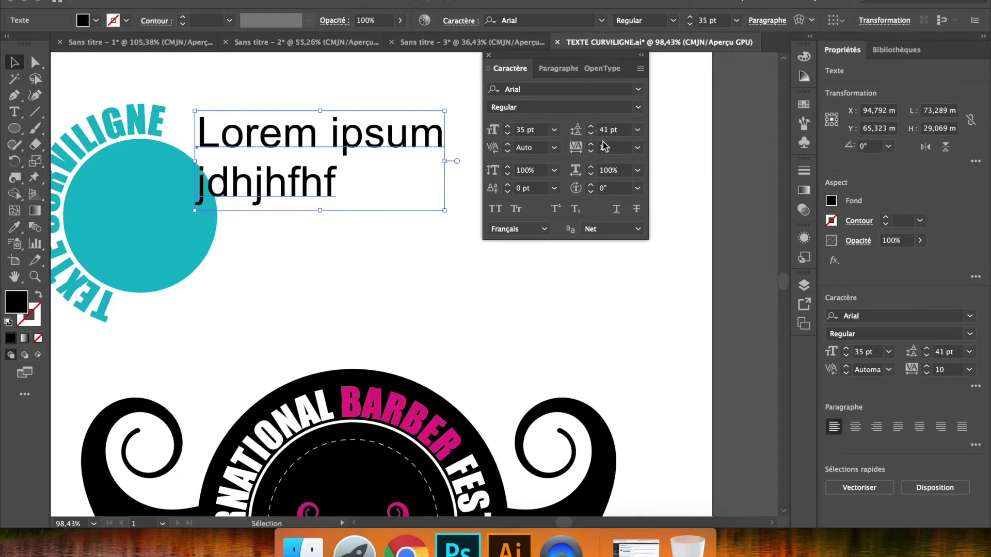
- Widen the letter spacing of the two-line text by setting its tracking to 47
{"action": "left_click", "coordinate": [592, 146]}
{"action": "left_click", "coordinate": [592, 146]}
{"action": "left_click", "coordinate": [591, 146]}
{"action": "left_click", "coordinate": [591, 146]}
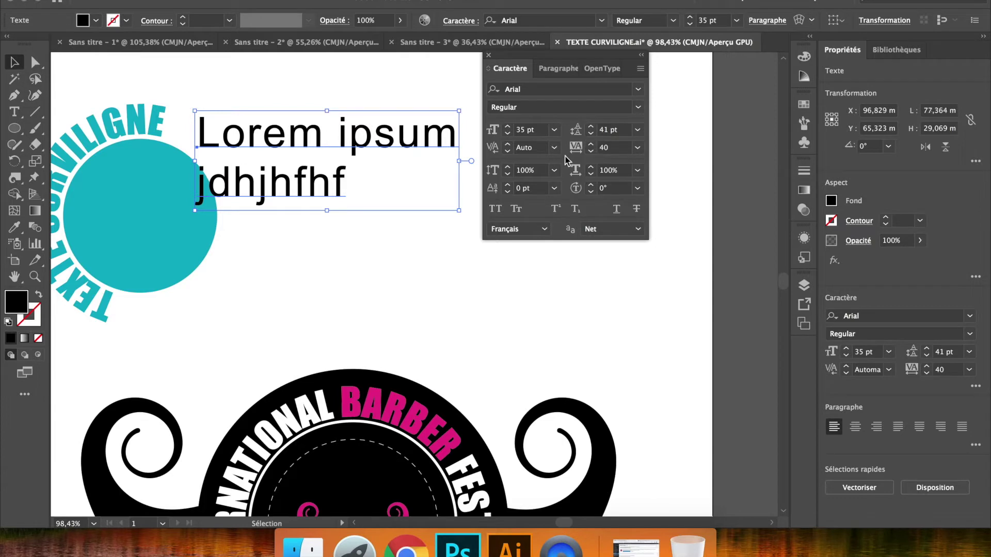
{"action": "left_click", "coordinate": [591, 146]}
{"action": "left_click", "coordinate": [591, 145]}
{"action": "left_click", "coordinate": [591, 145]}
{"action": "left_click", "coordinate": [591, 145]}
{"action": "left_click", "coordinate": [591, 146]}
{"action": "left_click", "coordinate": [591, 146]}
{"action": "left_click", "coordinate": [591, 145]}
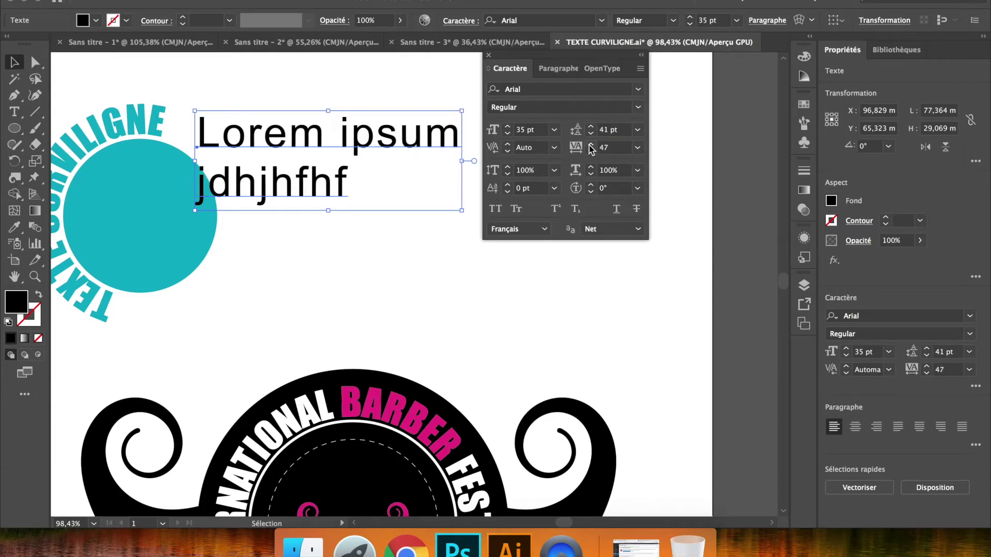
- Add a separate text "PEARL" below the two-line text and set its font style to Bold
{"action": "scroll", "coordinate": [399, 209], "scroll_direction": "right", "scroll_amount": 2}
{"action": "left_click", "coordinate": [370, 235]}
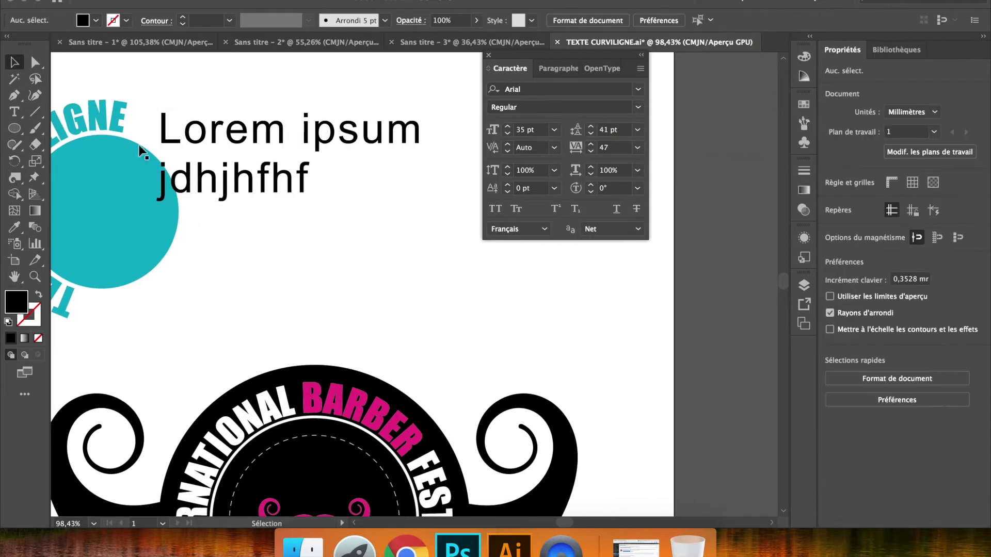
{"action": "left_click", "coordinate": [20, 115]}
{"action": "left_click", "coordinate": [286, 252]}
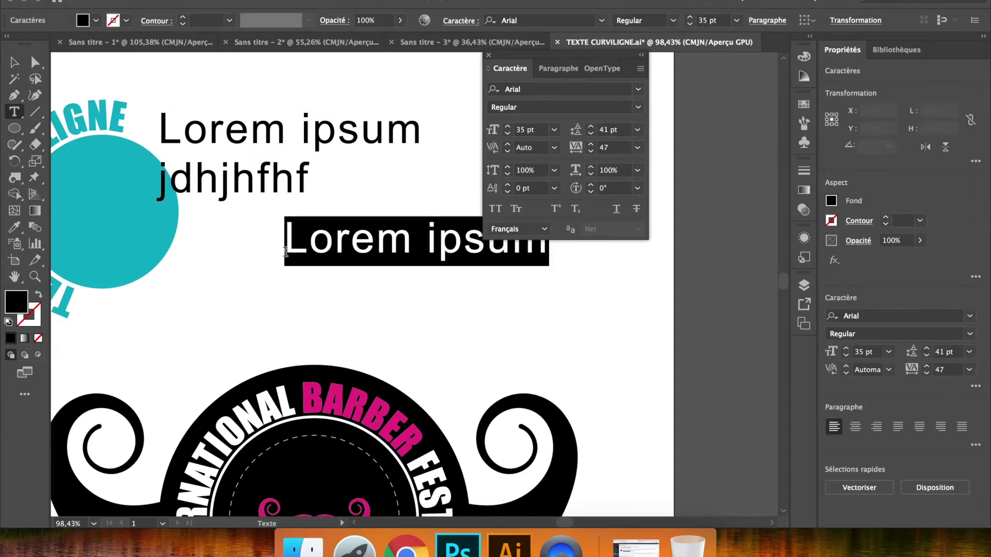
{"action": "type", "text": "PEARL"}
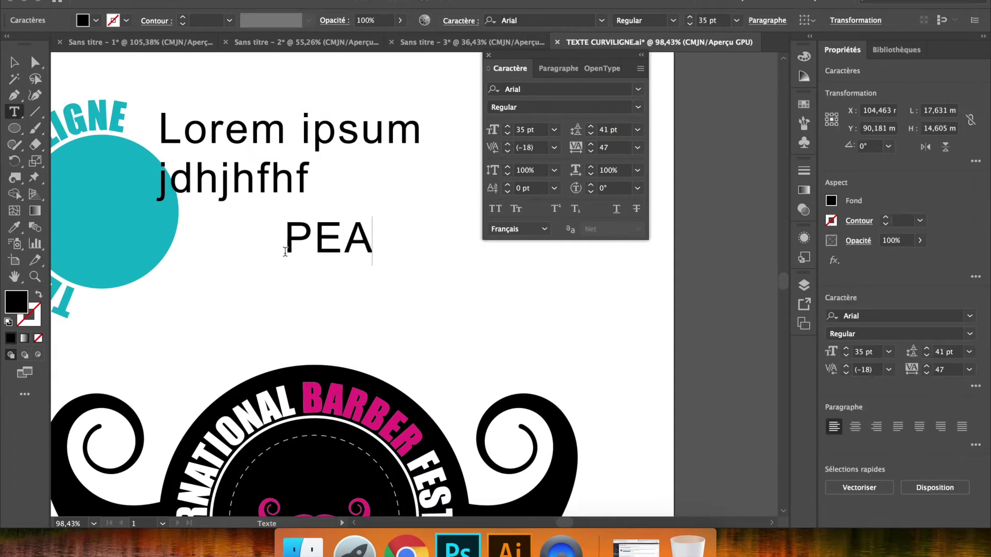
{"action": "left_click", "coordinate": [15, 62]}
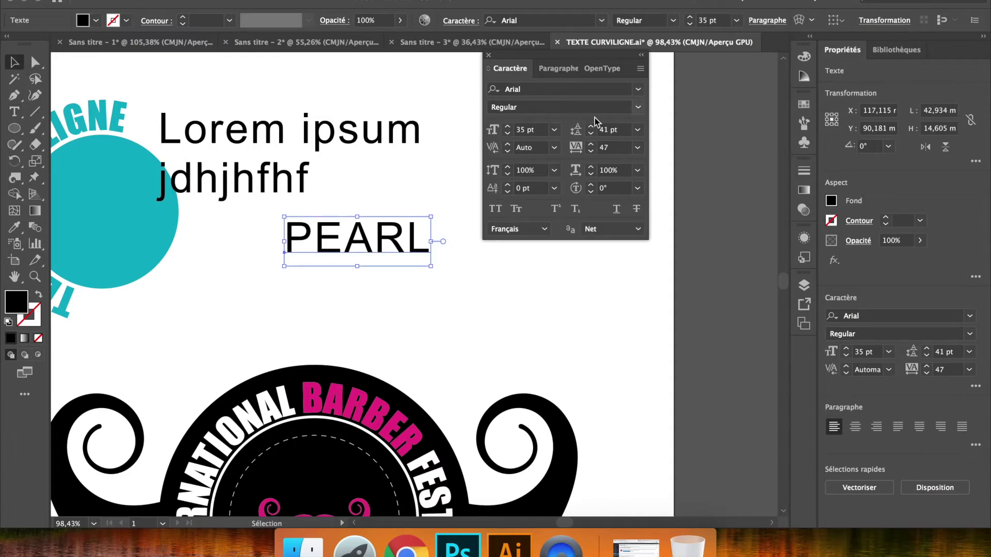
{"action": "left_click", "coordinate": [625, 107]}
{"action": "left_click", "coordinate": [608, 152]}
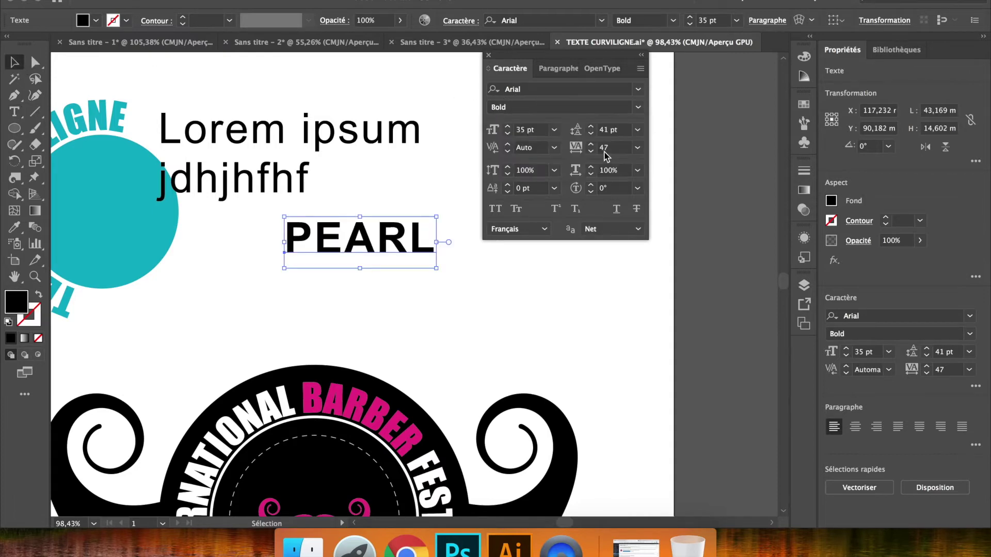
- Duplicate the "PEARL" text just below the original and replace the copy's wording with "JAM"
{"action": "left_click_drag", "start_coordinate": [401, 239], "coordinate": [279, 273]}
{"action": "key", "text": "t"}
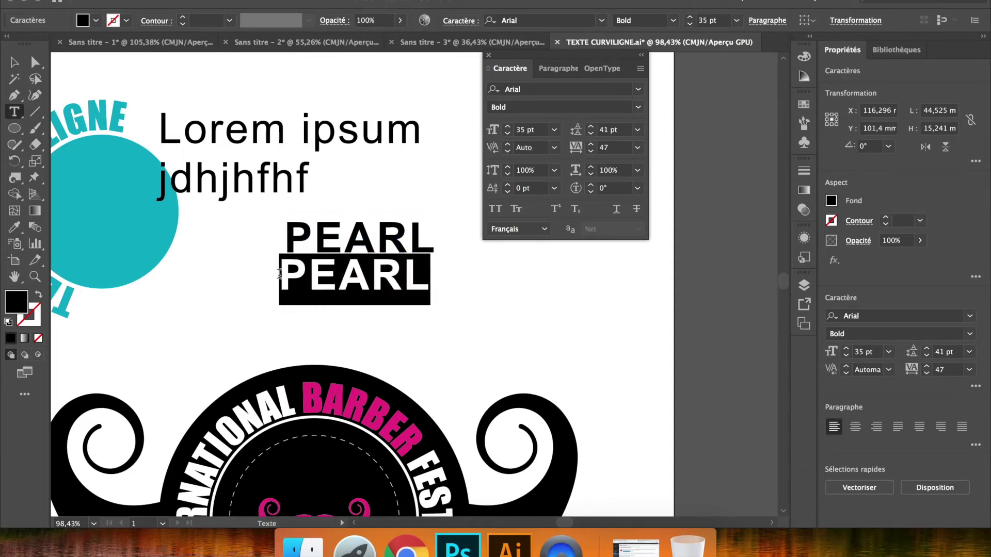
{"action": "type", "text": "JAM"}
{"action": "left_click", "coordinate": [15, 63]}
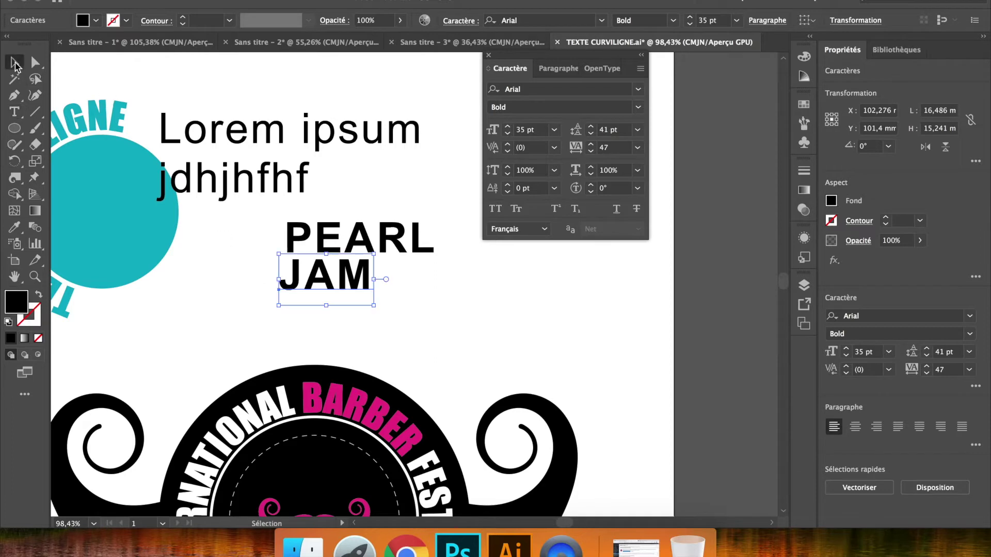
- Set the "JAM" text's font size to 21 pt and widen its tracking to 500
{"action": "left_click", "coordinate": [554, 131]}
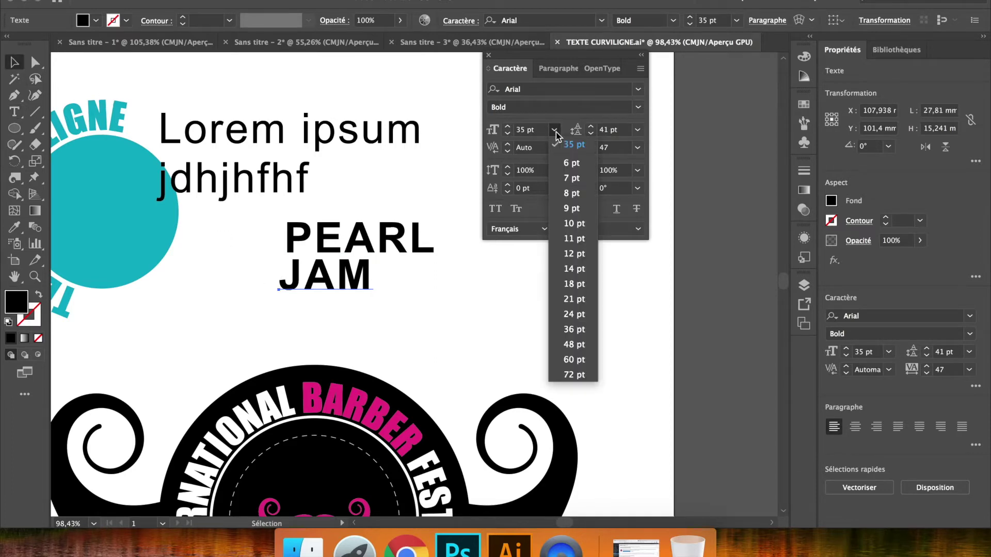
{"action": "left_click", "coordinate": [571, 301]}
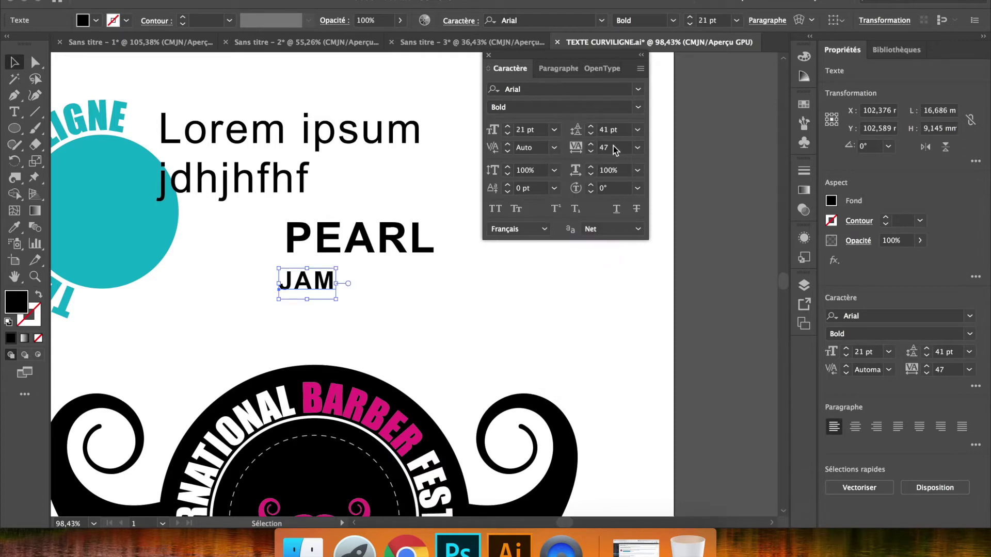
{"action": "left_click", "coordinate": [638, 148]}
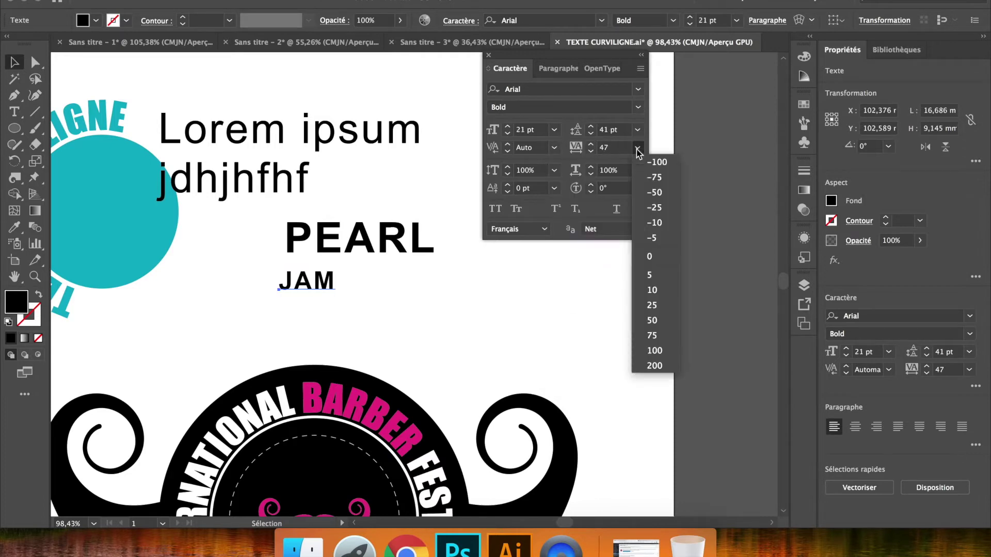
{"action": "left_click", "coordinate": [645, 368]}
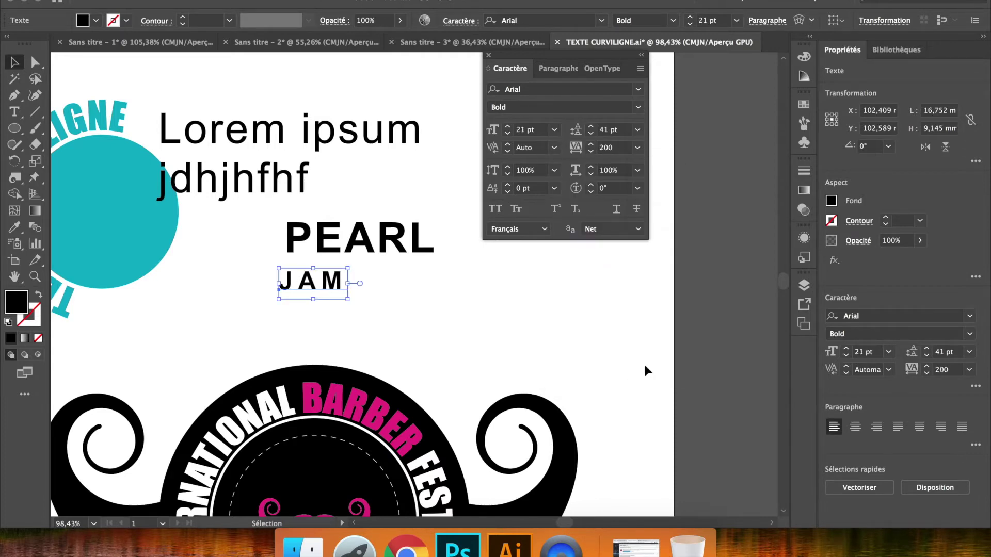
{"action": "left_click", "coordinate": [608, 148]}
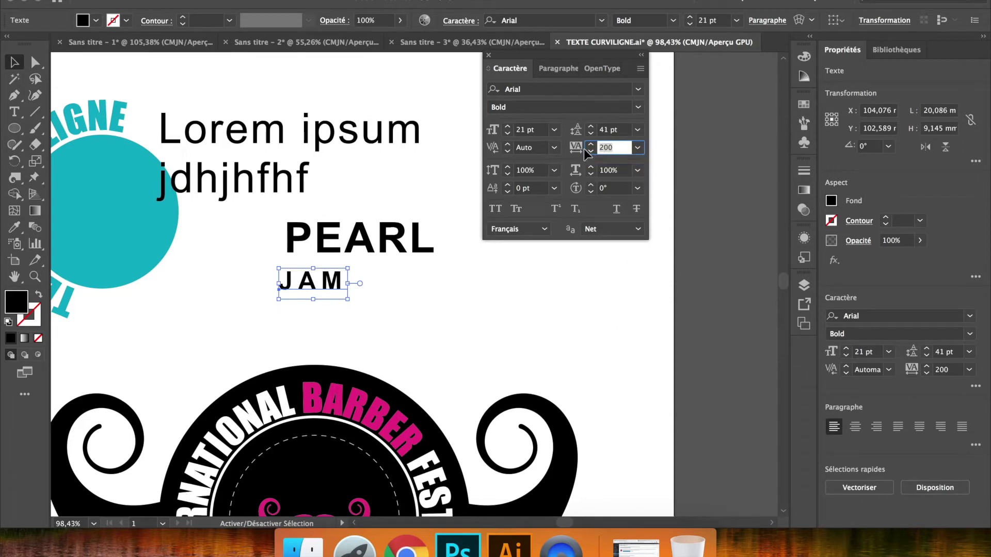
{"action": "type", "text": "500"}
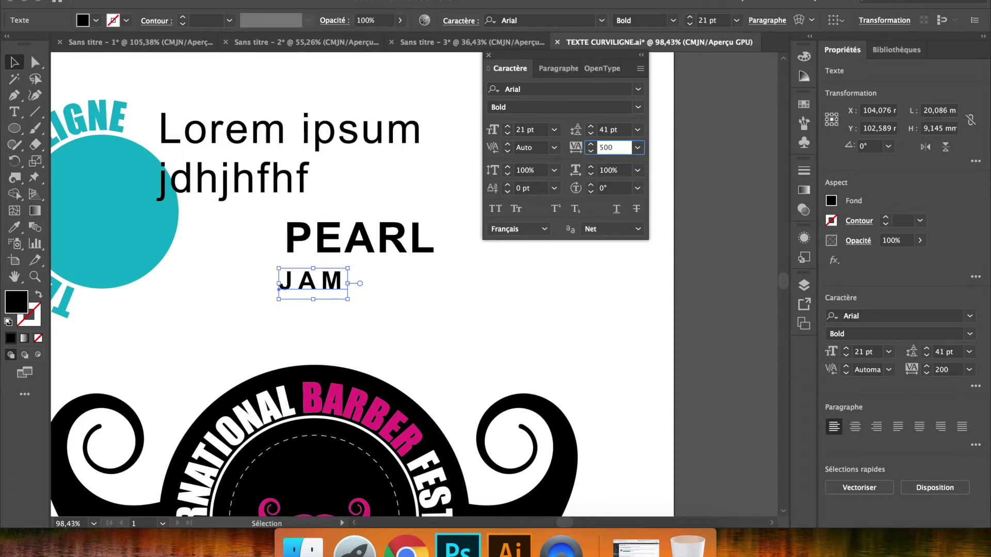
{"action": "key", "text": "Return"}
- Enlarge the "JAM" text to about 41.66 pt and position it just beneath the "PEARL" text
{"action": "left_click_drag", "start_coordinate": [371, 282], "coordinate": [399, 266]}
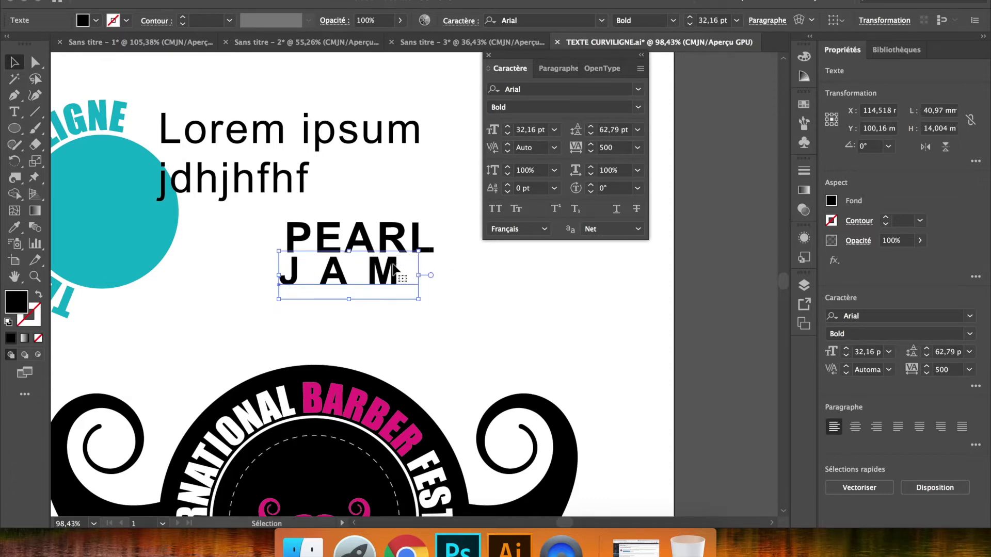
{"action": "left_click_drag", "start_coordinate": [418, 252], "coordinate": [460, 237]}
{"action": "left_click_drag", "start_coordinate": [413, 266], "coordinate": [414, 280]}
{"action": "left_click", "coordinate": [535, 320]}
- Delete the "PEARL" and "JAM" texts together with the two-line "Lorem ipsum" text
{"action": "left_click", "coordinate": [426, 301]}
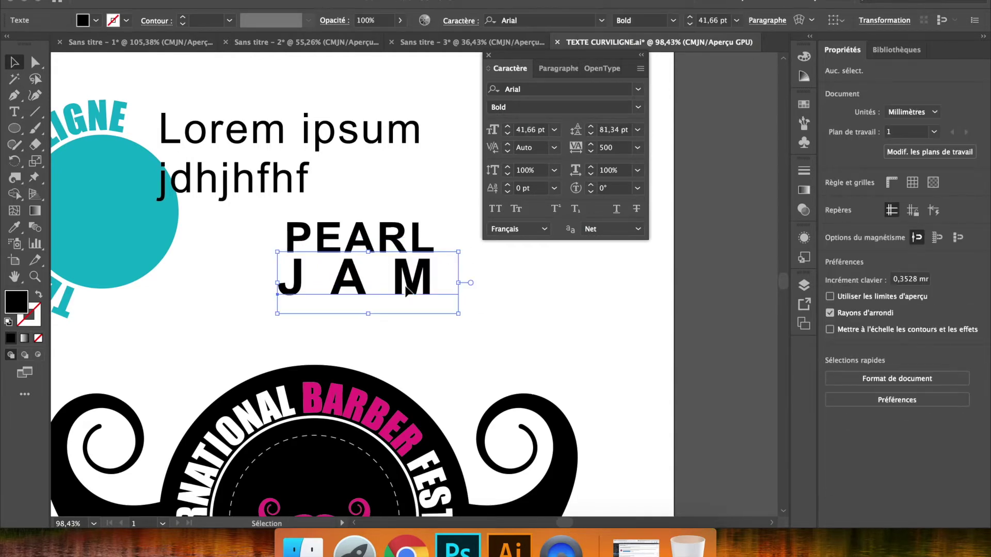
{"action": "left_click", "coordinate": [377, 277], "text": "shift"}
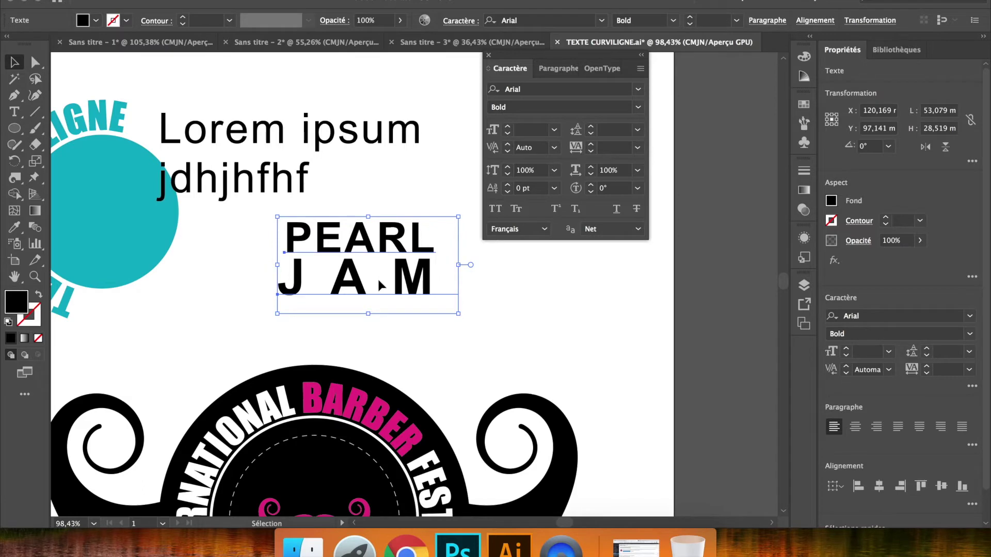
{"action": "key", "text": "Delete"}
{"action": "left_click", "coordinate": [235, 137]}
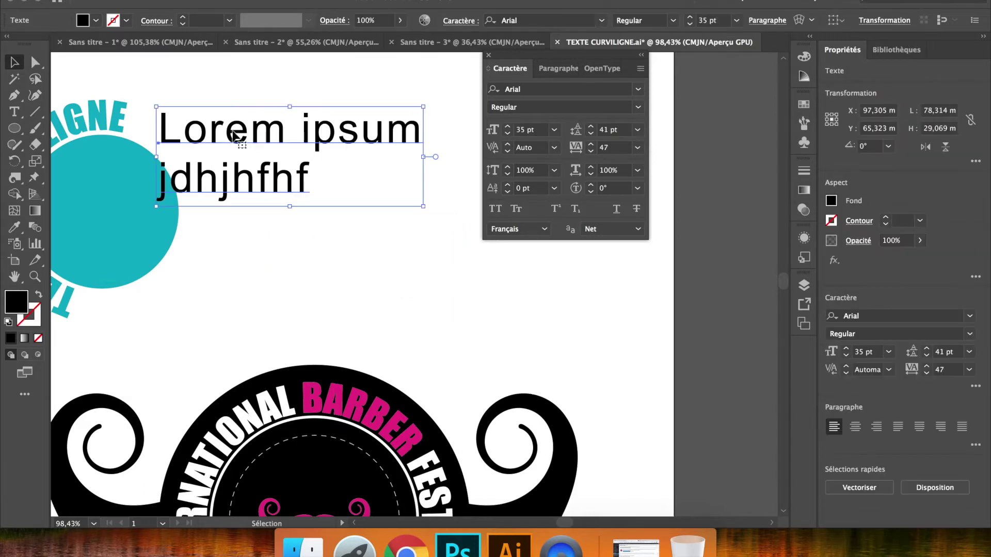
{"action": "key", "text": "Delete"}
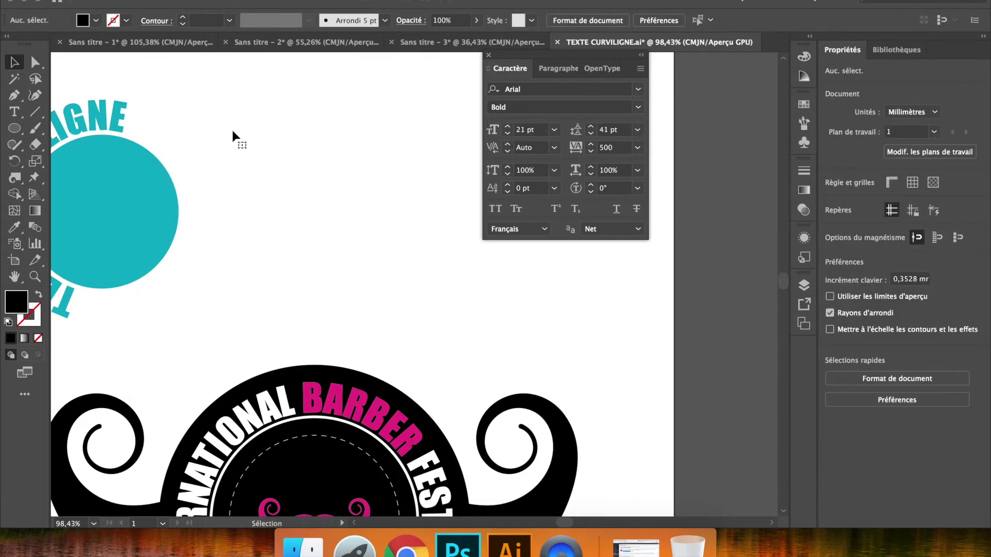
{"action": "left_click", "coordinate": [537, 172]}
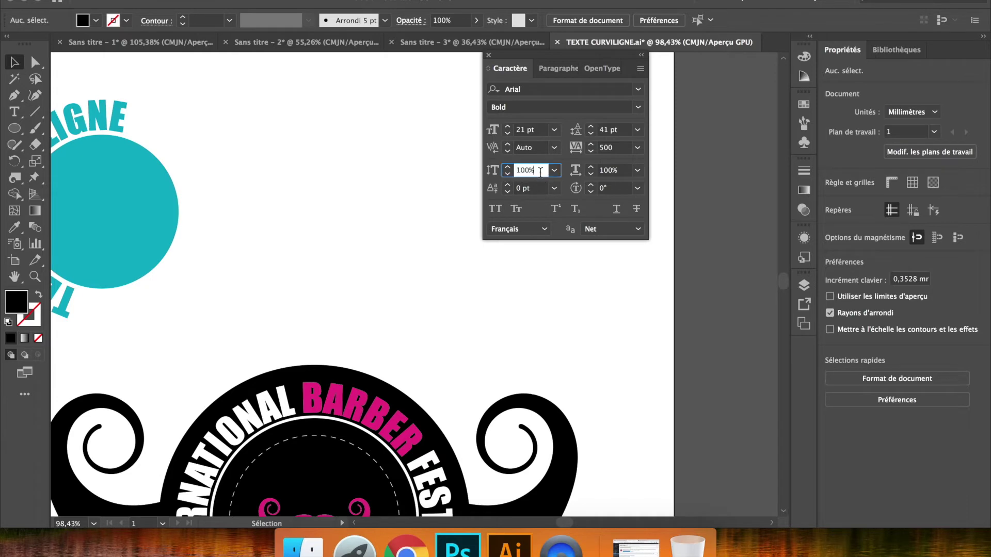
{"action": "left_click", "coordinate": [615, 171]}
{"action": "double_click", "coordinate": [621, 170]}
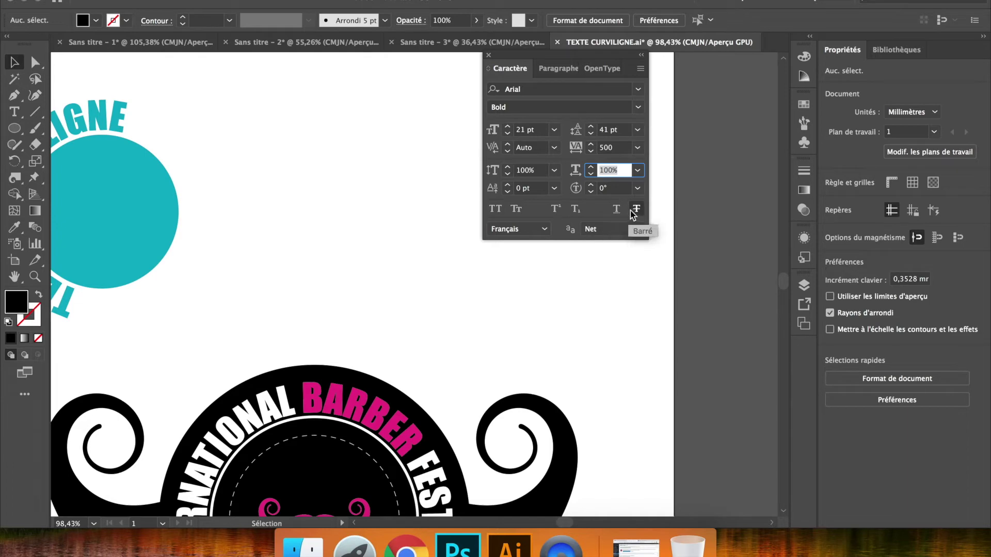
- Draw an S-shaped open path about 67 mm wide and 18 mm high beside the teal circle with the Pen tool
{"action": "scroll", "coordinate": [295, 196], "scroll_direction": "left", "scroll_amount": 3}
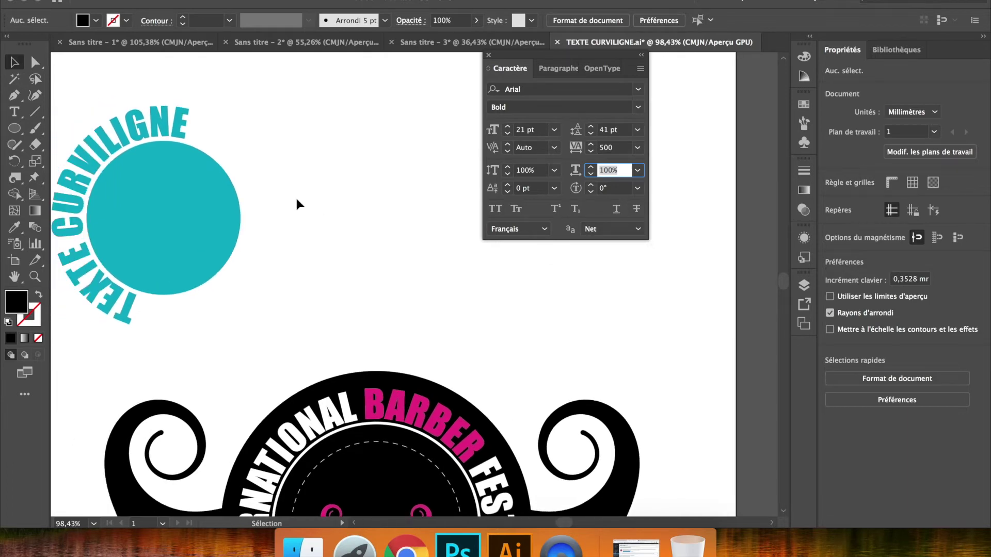
{"action": "left_click", "coordinate": [14, 94]}
{"action": "scroll", "coordinate": [150, 184], "scroll_direction": "right", "scroll_amount": 3}
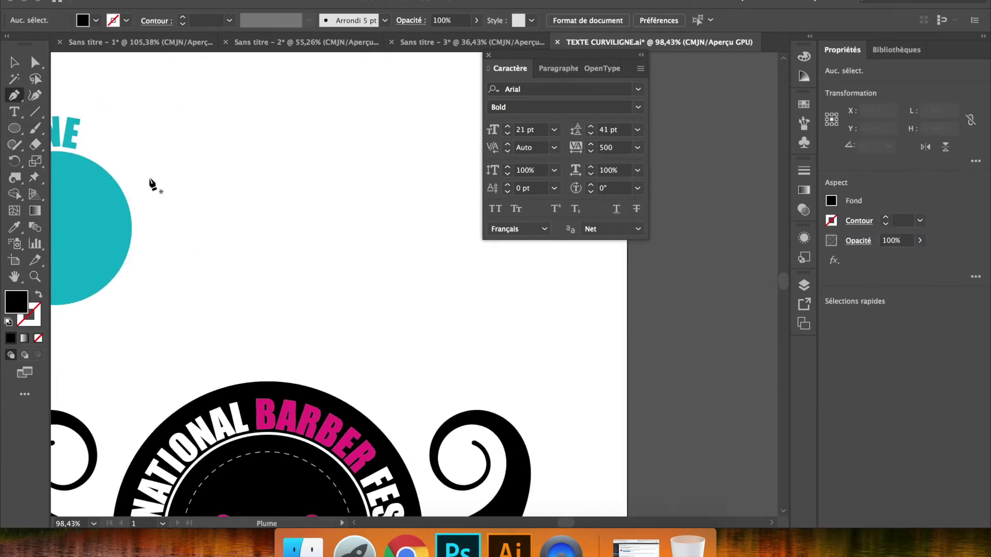
{"action": "left_click", "coordinate": [149, 178]}
{"action": "left_click_drag", "start_coordinate": [274, 188], "coordinate": [310, 254]}
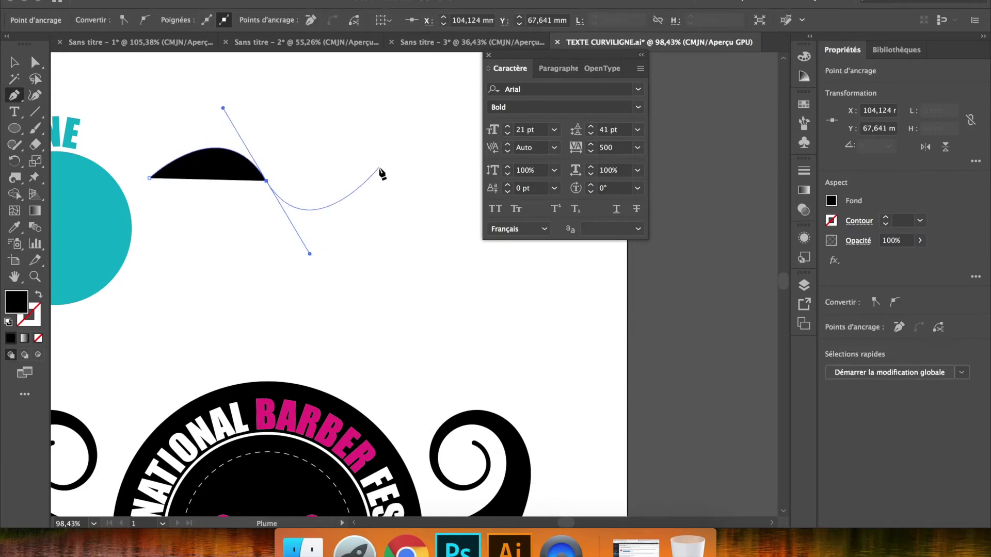
{"action": "left_click", "coordinate": [379, 167]}
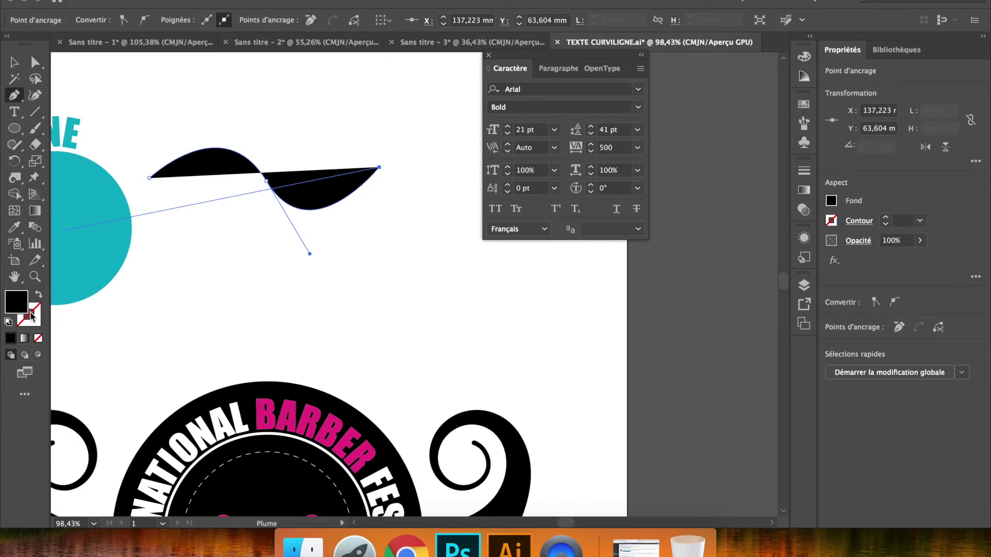
{"action": "left_click", "coordinate": [15, 62]}
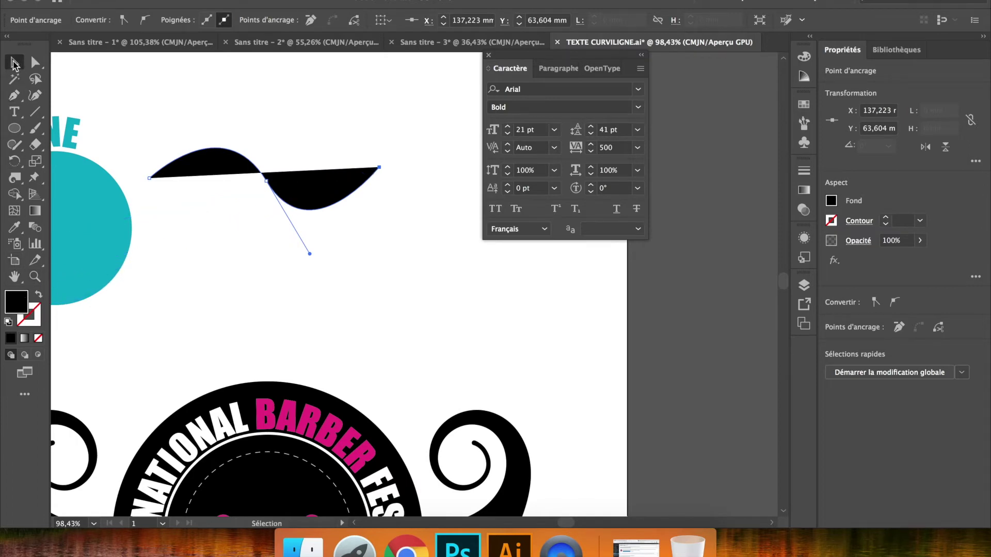
{"action": "left_click", "coordinate": [38, 296]}
{"action": "left_click", "coordinate": [38, 296]}
{"action": "left_click", "coordinate": [38, 296]}
{"action": "left_click", "coordinate": [38, 295]}
- Turn the S-shaped curve into a text path with the Texte curviligne tool, using the placeholder text
{"action": "left_click", "coordinate": [15, 112]}
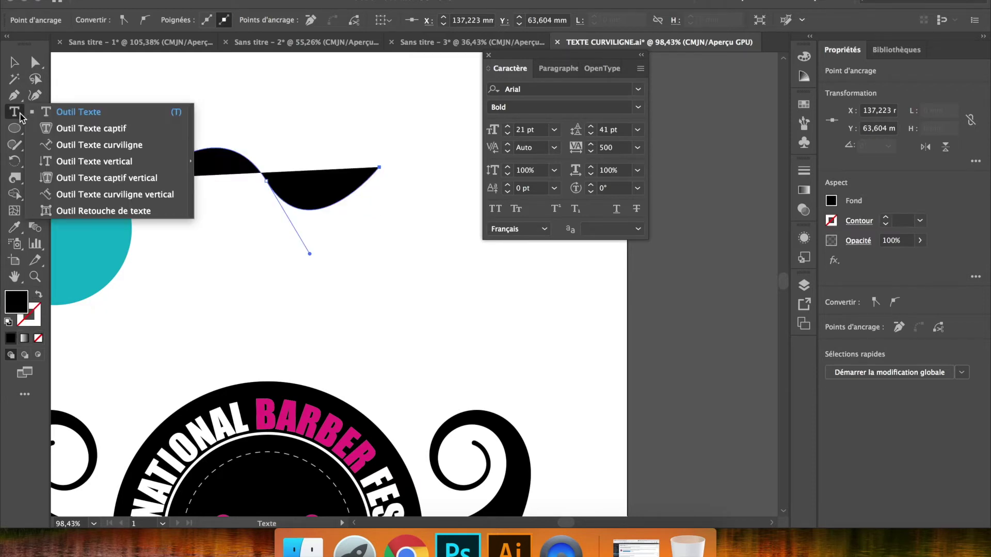
{"action": "left_click", "coordinate": [121, 149]}
{"action": "left_click", "coordinate": [172, 158]}
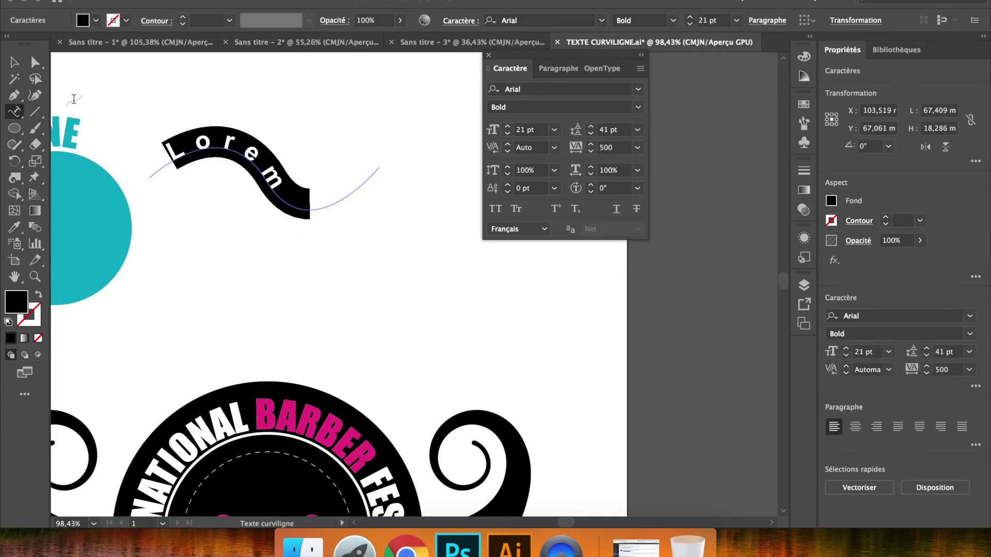
{"action": "left_click", "coordinate": [15, 63]}
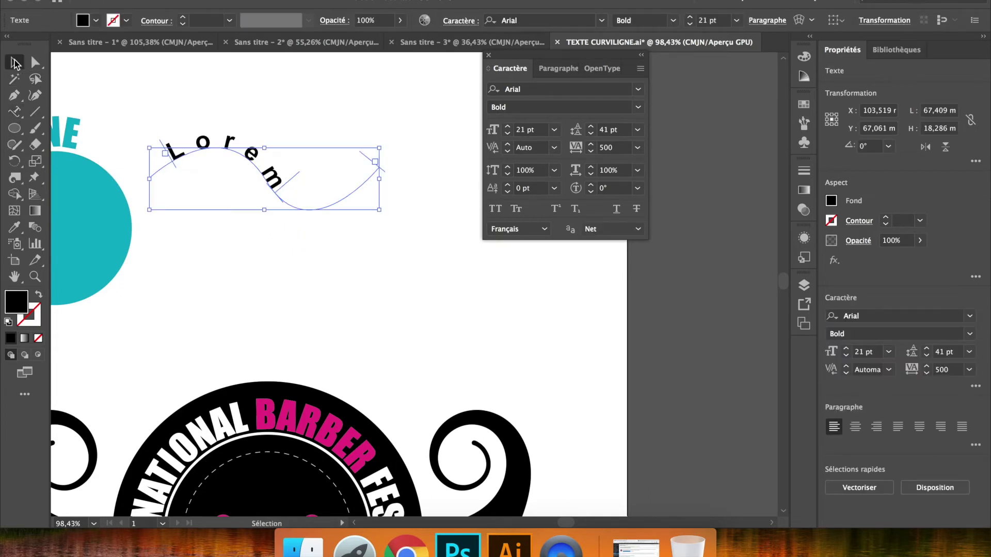
{"action": "double_click", "coordinate": [222, 142]}
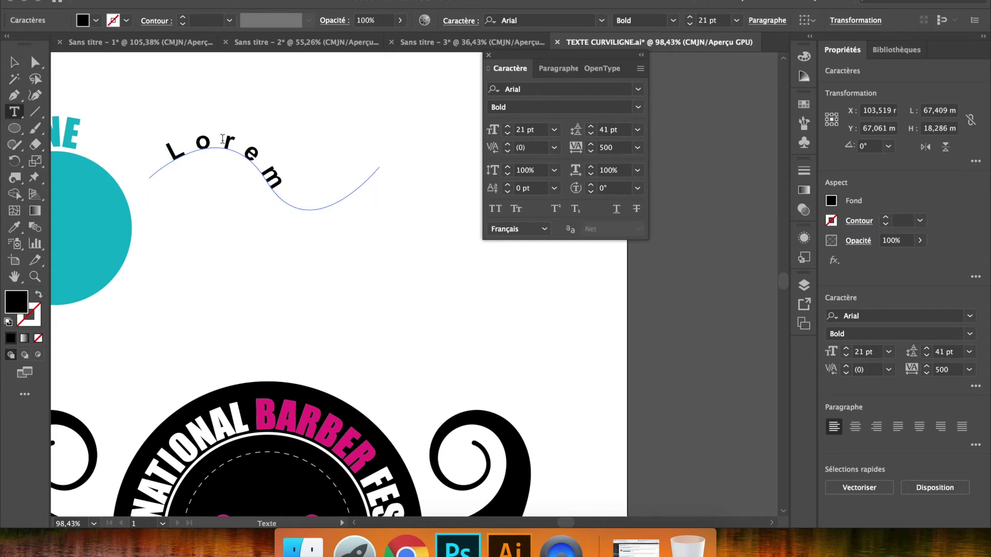
{"action": "type", "text": "texte"}
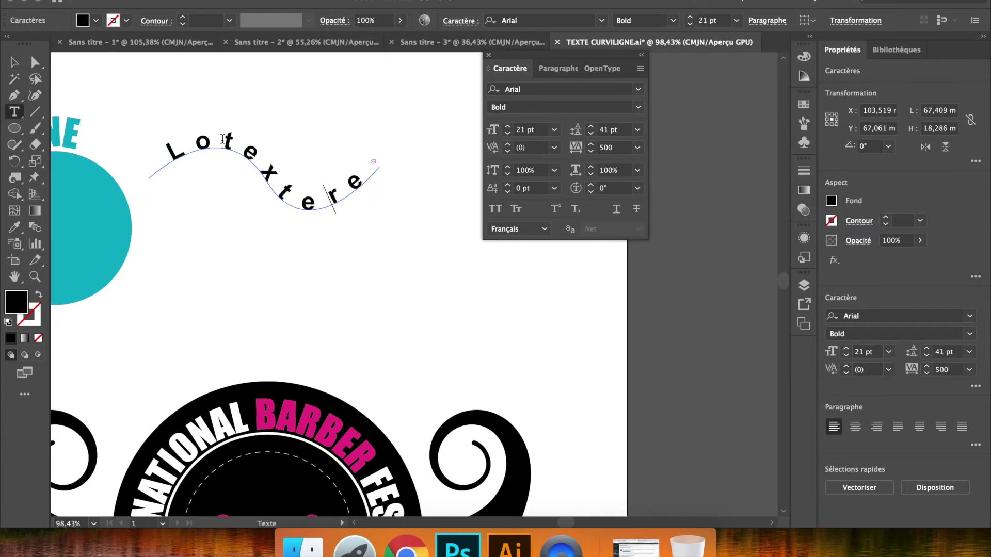
{"action": "key", "text": "BackSpace"}
{"action": "key", "text": "BackSpace"}
{"action": "key", "text": "BackSpace"}
{"action": "key", "text": "BackSpace"}
{"action": "key", "text": "BackSpace"}
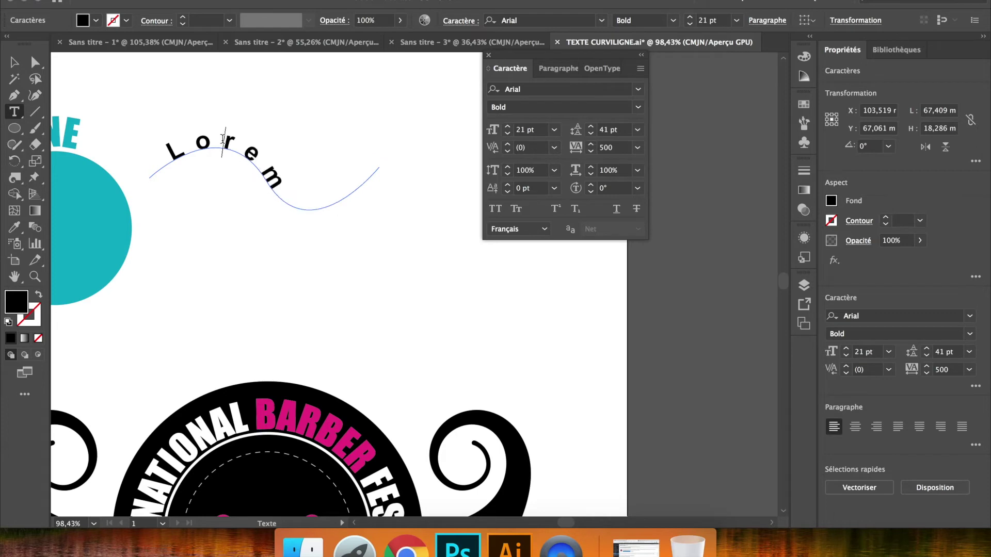
{"action": "left_click", "coordinate": [14, 62]}
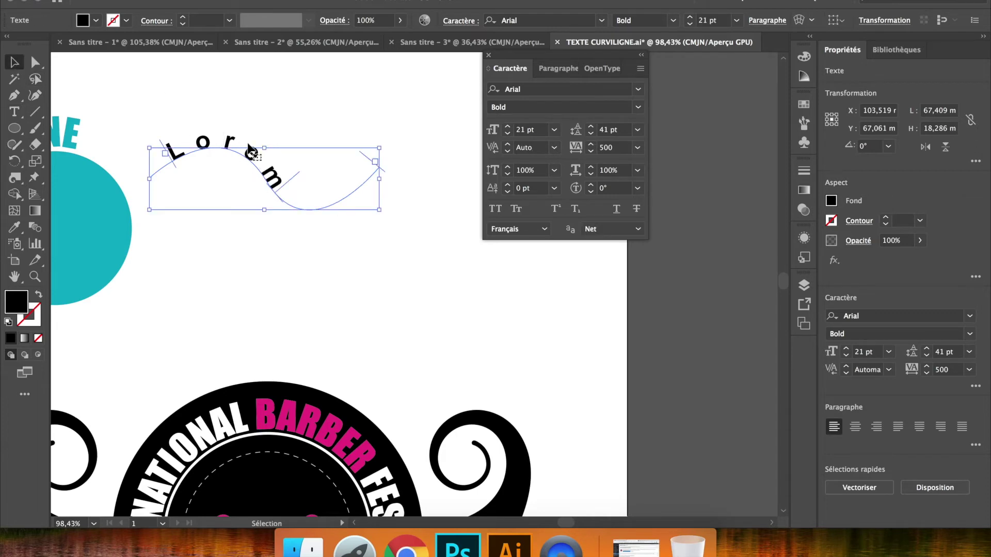
- Set the path text's tracking to 0 and extend its wording to "Lorem hedzeehbd"
{"action": "left_click", "coordinate": [637, 148]}
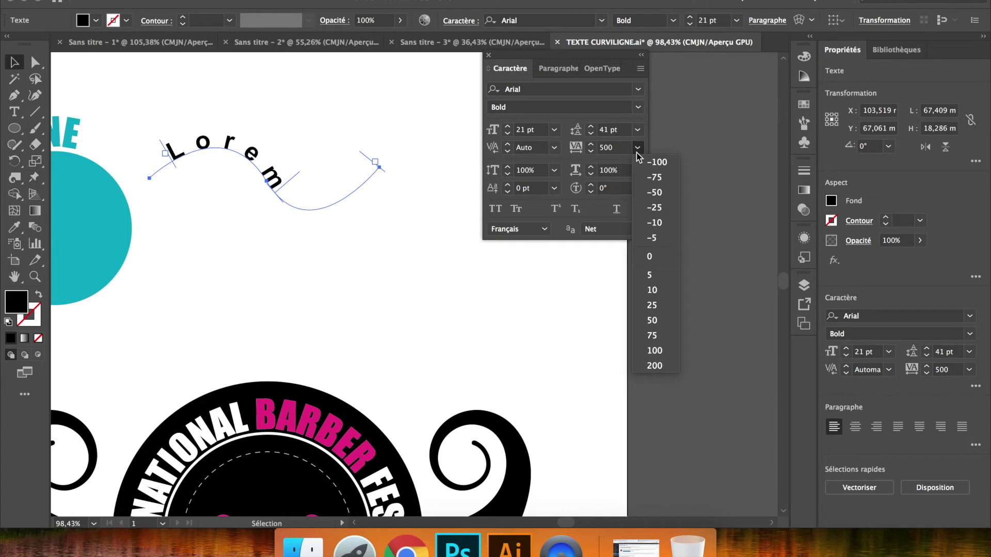
{"action": "left_click", "coordinate": [648, 257]}
{"action": "double_click", "coordinate": [240, 151]}
{"action": "type", "text": "hedzeehbd"}
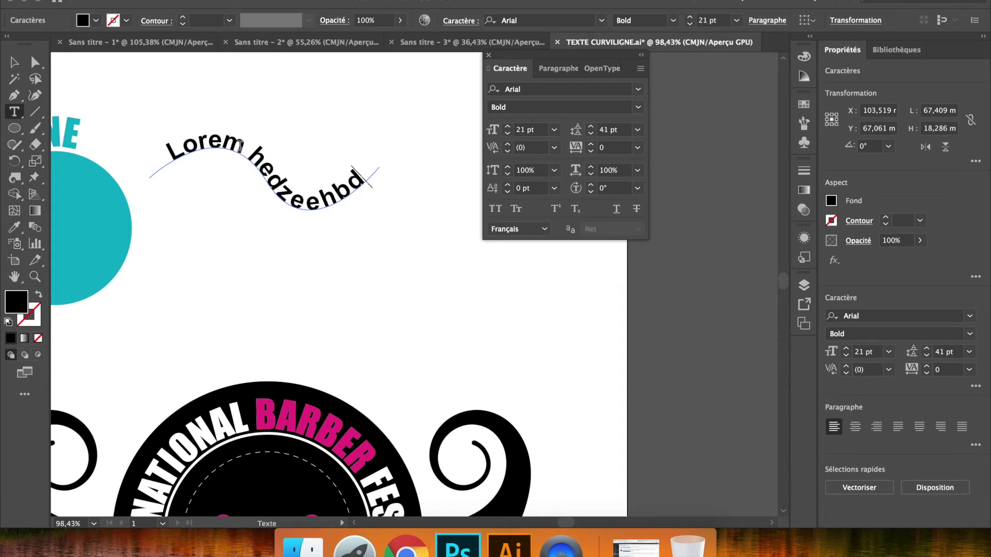
{"action": "left_click", "coordinate": [14, 62]}
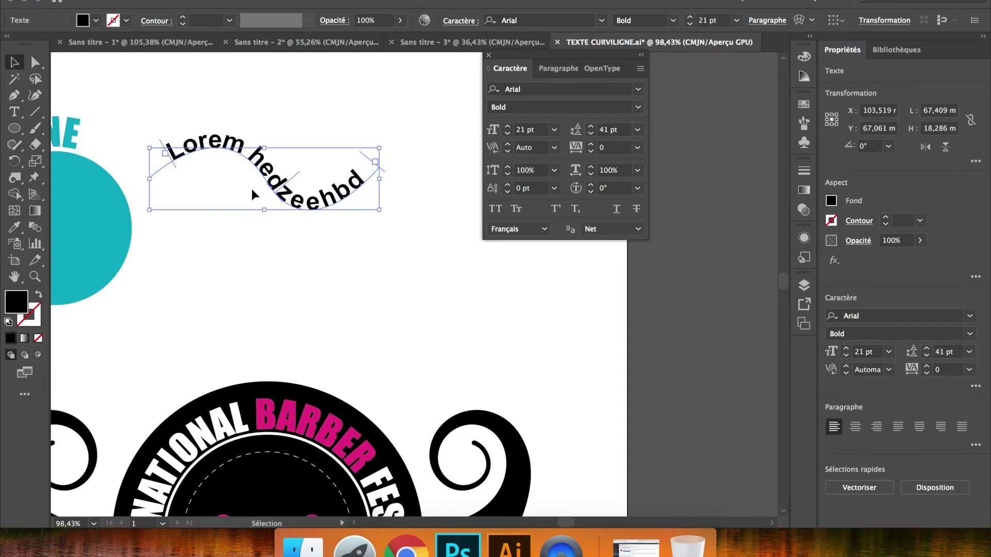
- Move the path text slightly up and away from the teal circle, and slide its start bracket closer to the curve's beginning
{"action": "left_click_drag", "start_coordinate": [271, 189], "coordinate": [299, 164]}
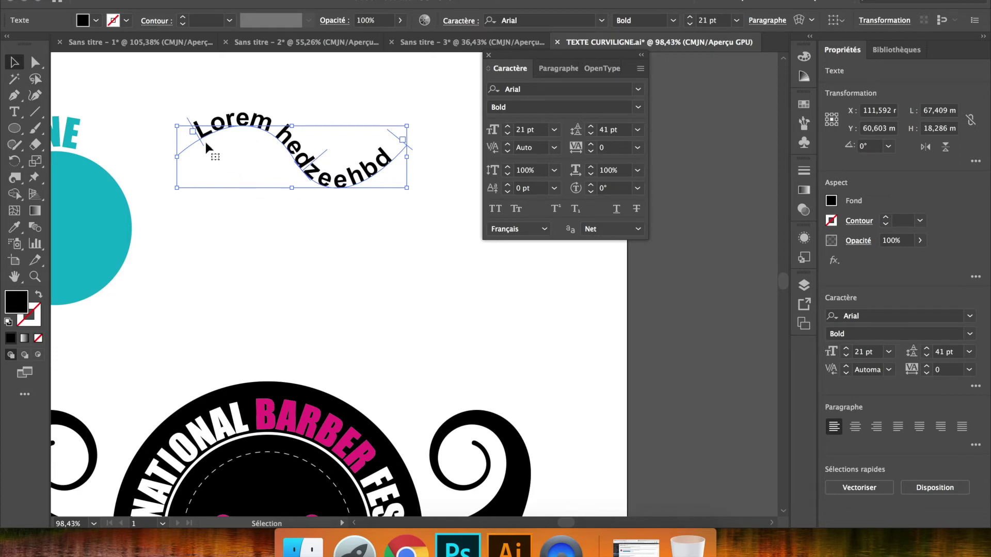
{"action": "scroll", "coordinate": [204, 139], "scroll_direction": "up", "scroll_amount": 5}
{"action": "scroll", "coordinate": [216, 123], "scroll_direction": "up", "scroll_amount": 3}
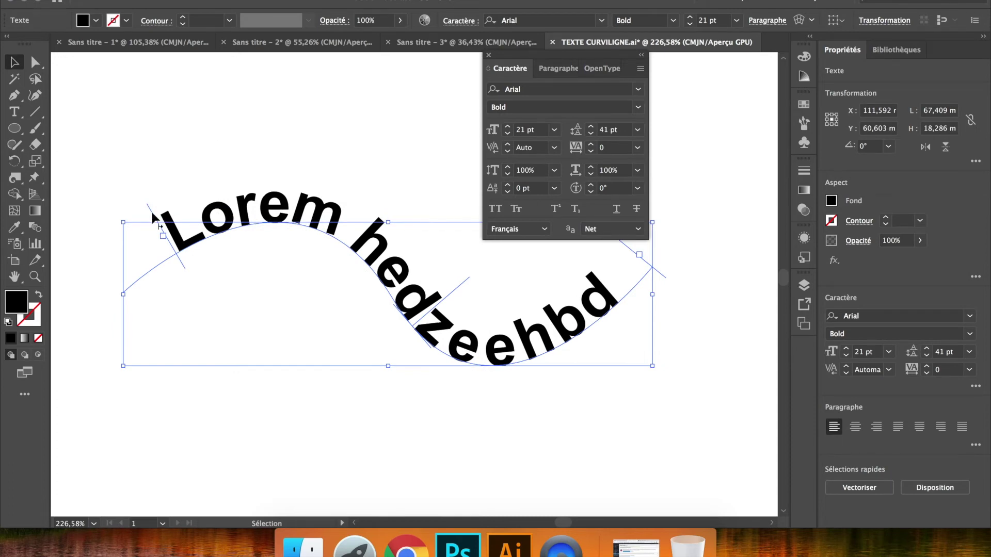
{"action": "left_click_drag", "start_coordinate": [153, 215], "coordinate": [143, 240]}
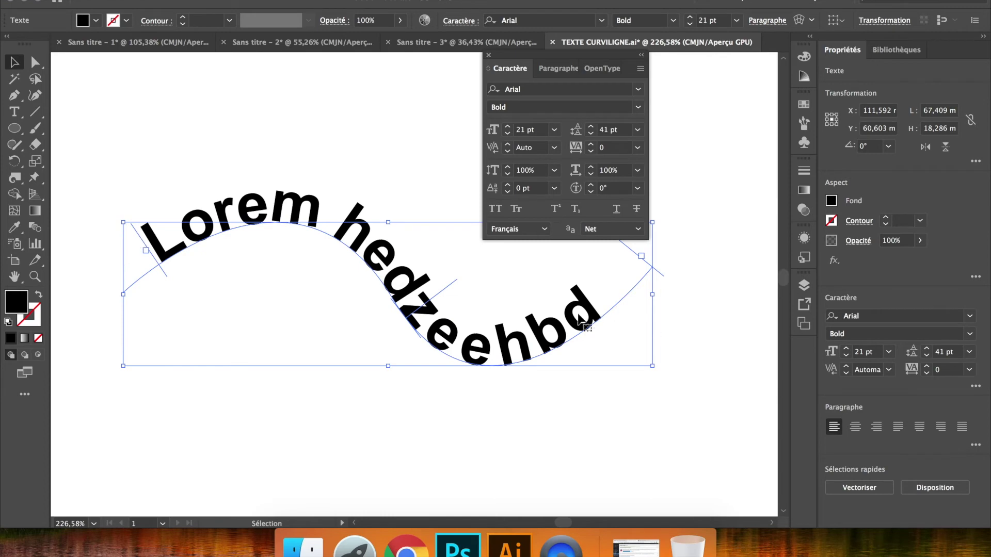
- Pull the end bracket in to the last letter and flip the text to the other side of the curve with the centre bracket
{"action": "left_click", "coordinate": [641, 56]}
{"action": "left_click_drag", "start_coordinate": [632, 249], "coordinate": [574, 284]}
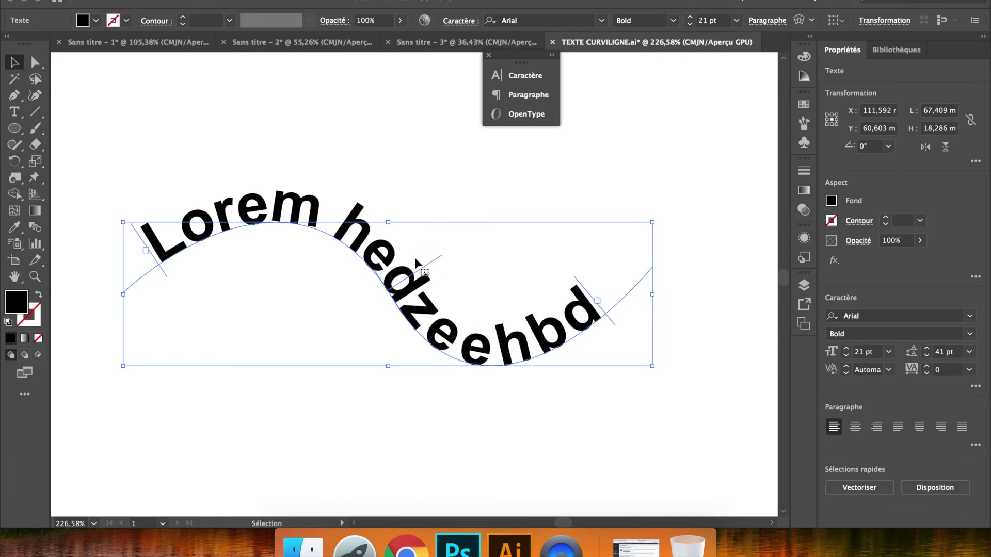
{"action": "left_click_drag", "start_coordinate": [434, 266], "coordinate": [381, 305]}
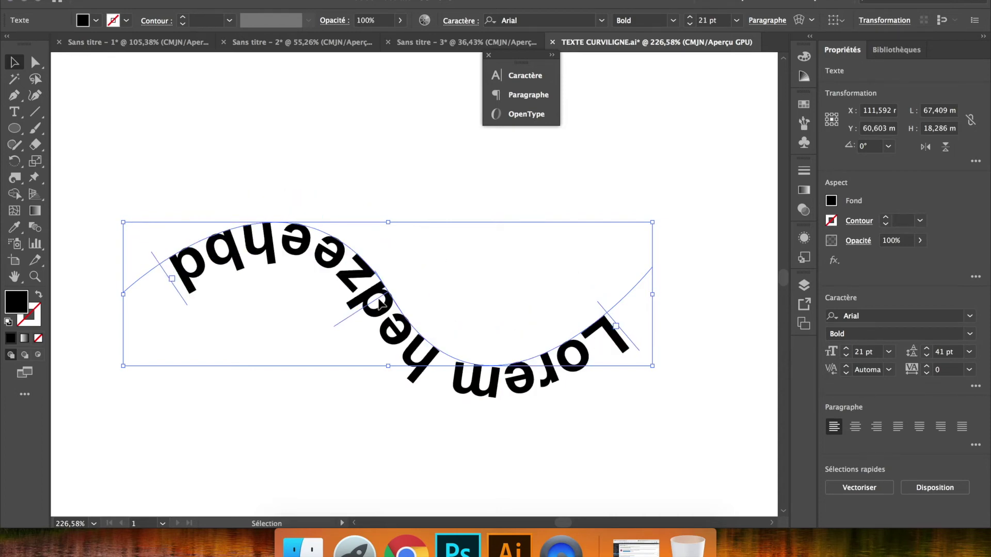
- Delete the S-shaped path text and select the teal circle
{"action": "scroll", "coordinate": [381, 305], "scroll_direction": "down", "scroll_amount": 5}
{"action": "key", "text": "Delete"}
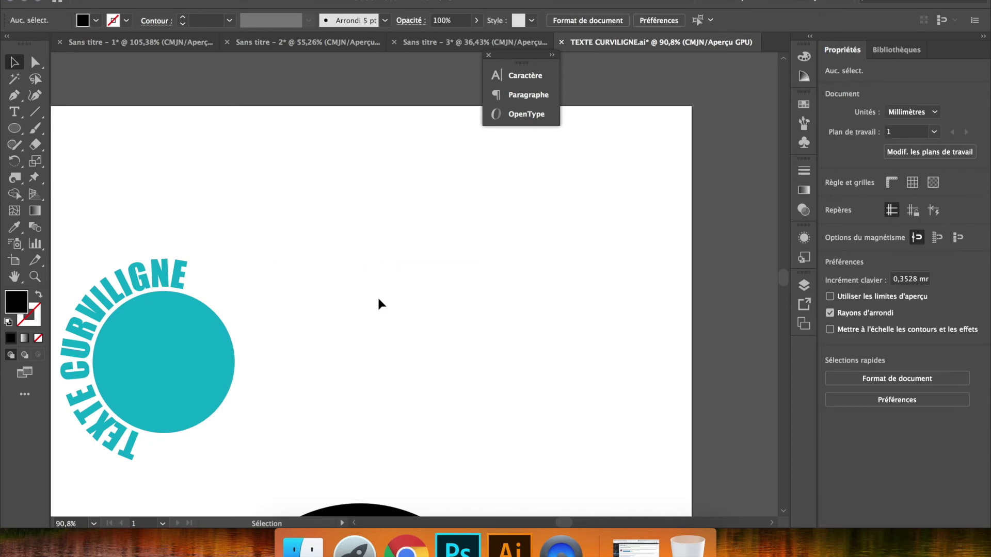
{"action": "left_click", "coordinate": [165, 392]}
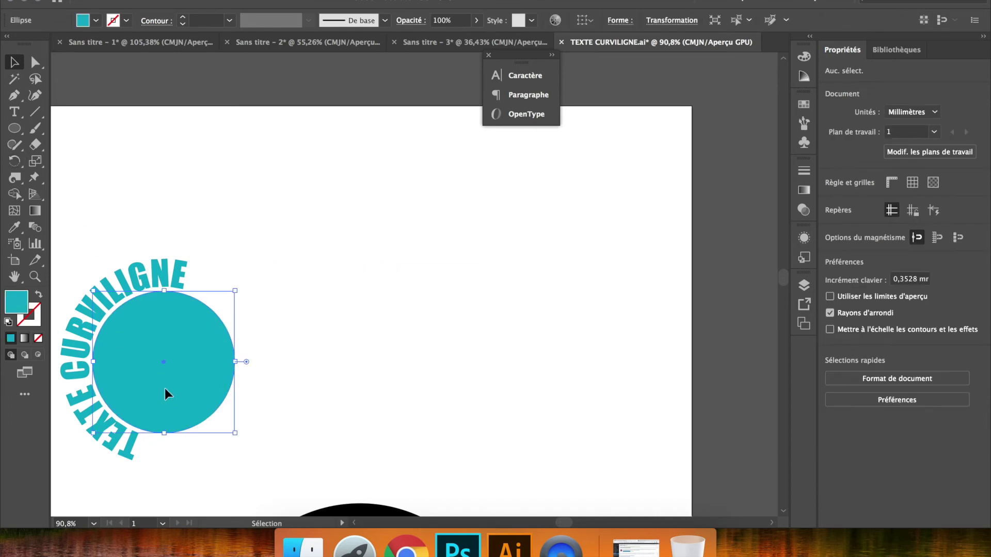
- Duplicate the teal circle into the empty area beside the TEXTE CURVILIGNE example
{"action": "left_click_drag", "start_coordinate": [183, 390], "coordinate": [425, 362]}
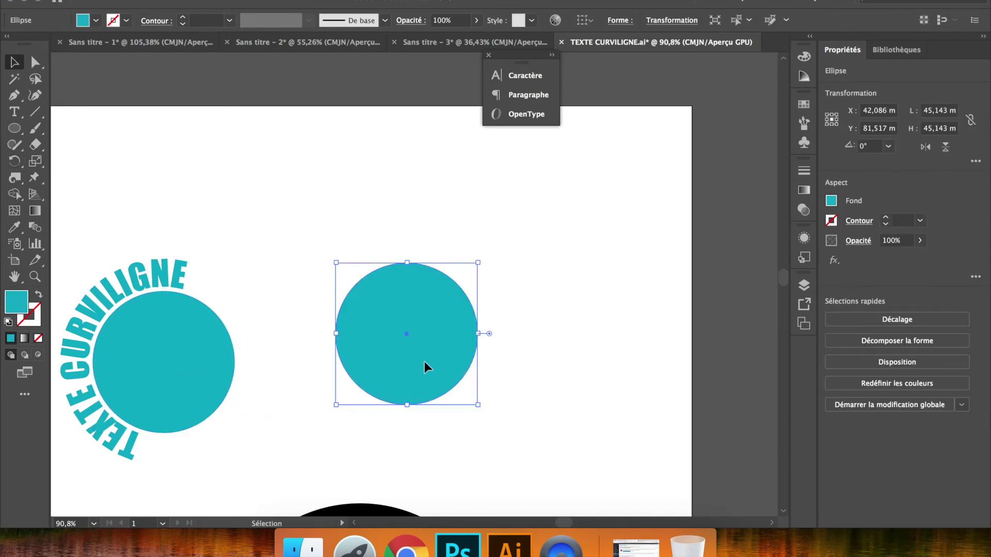
- Try placing path text directly on the duplicated circle, and undo the conversion to restore the teal shape
{"action": "left_click_drag", "start_coordinate": [15, 112], "coordinate": [76, 145]}
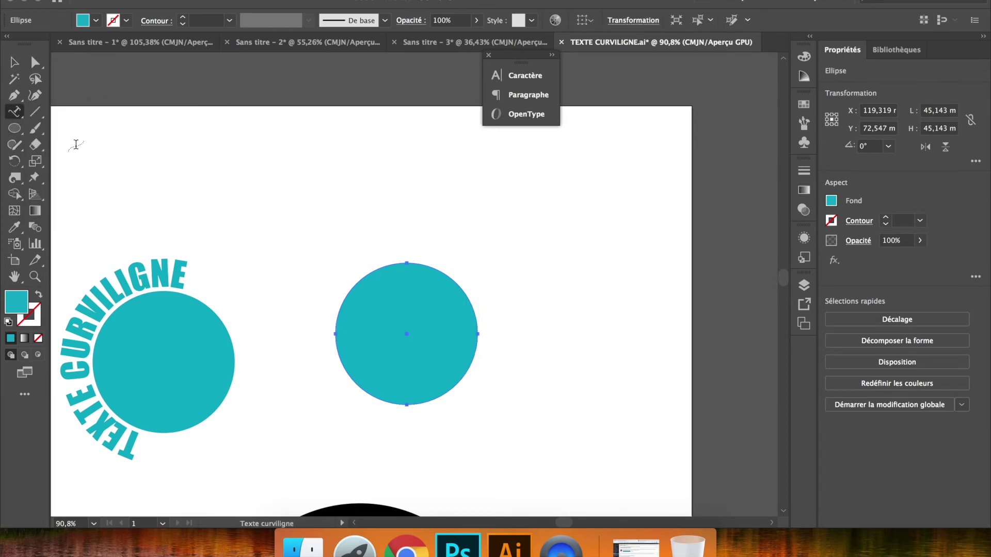
{"action": "left_click", "coordinate": [345, 298]}
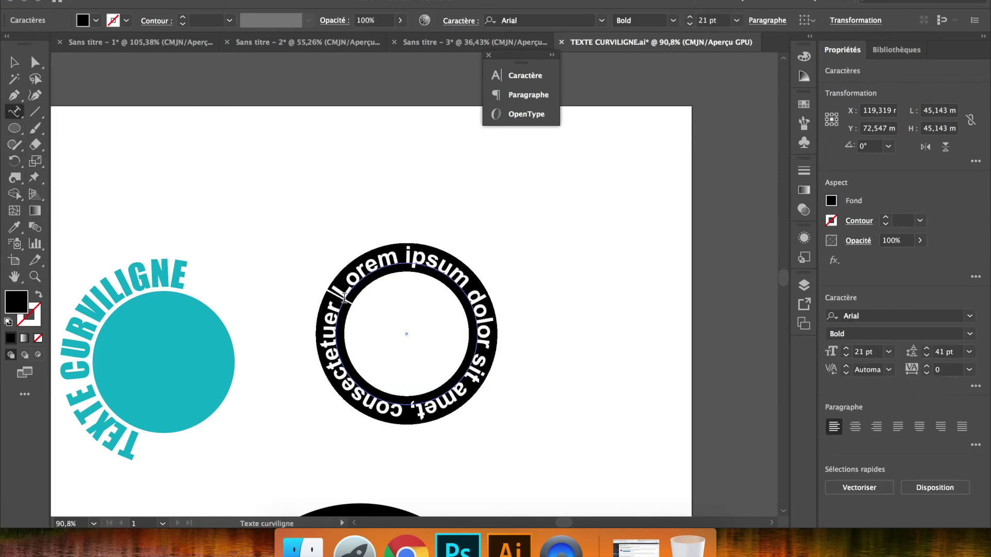
{"action": "left_click", "coordinate": [14, 62]}
{"action": "left_click", "coordinate": [312, 172]}
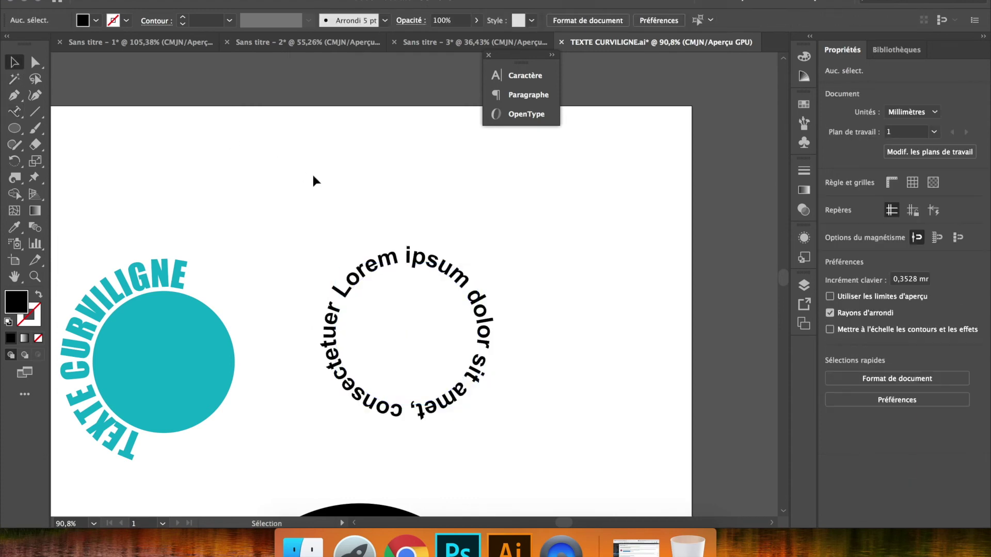
{"action": "key", "text": "a"}
{"action": "key", "text": "super+z"}
{"action": "key", "text": "v"}
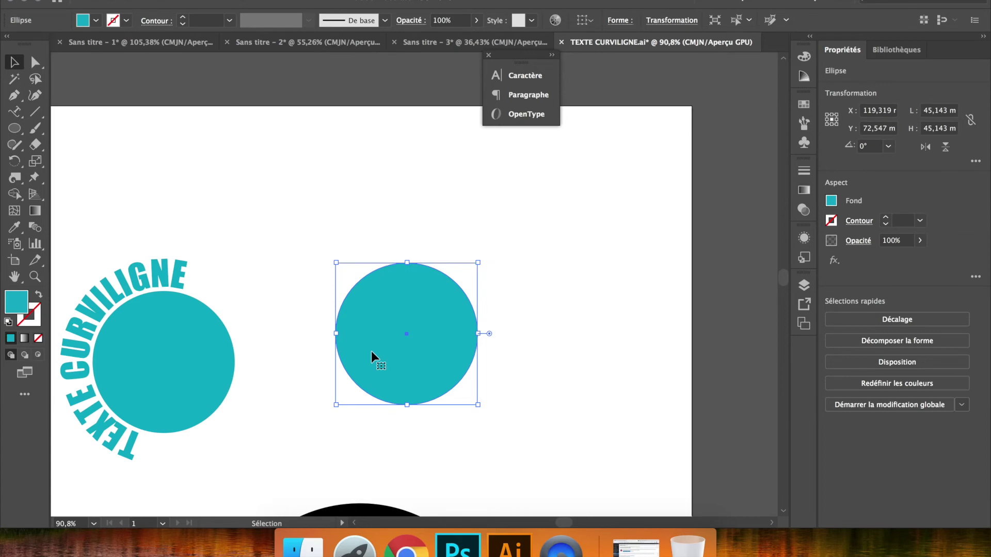
- Make another copy of the duplicated circle up and to its left, and write TEXTE CURVILIGNE along the copy's outline
{"action": "left_click_drag", "start_coordinate": [371, 352], "coordinate": [277, 256]}
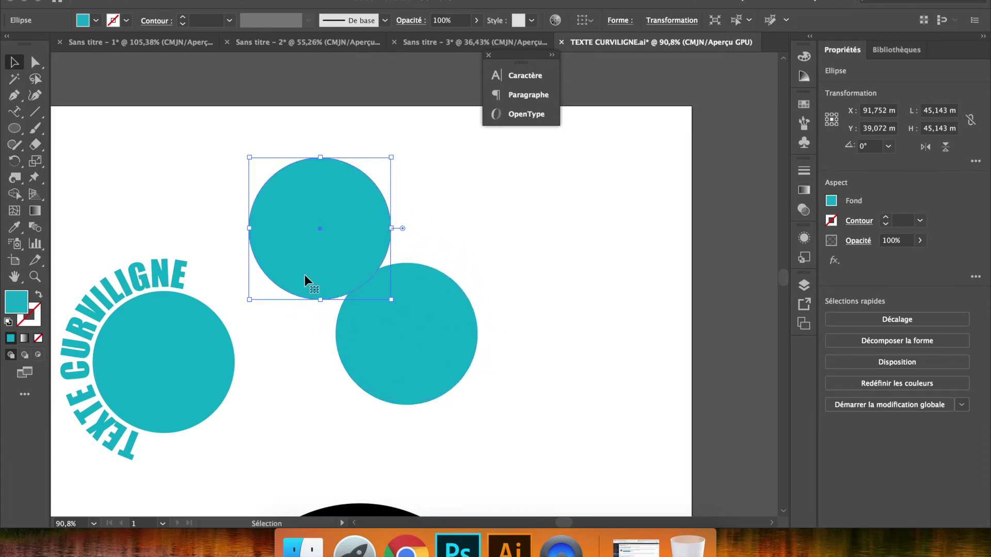
{"action": "left_click", "coordinate": [14, 111]}
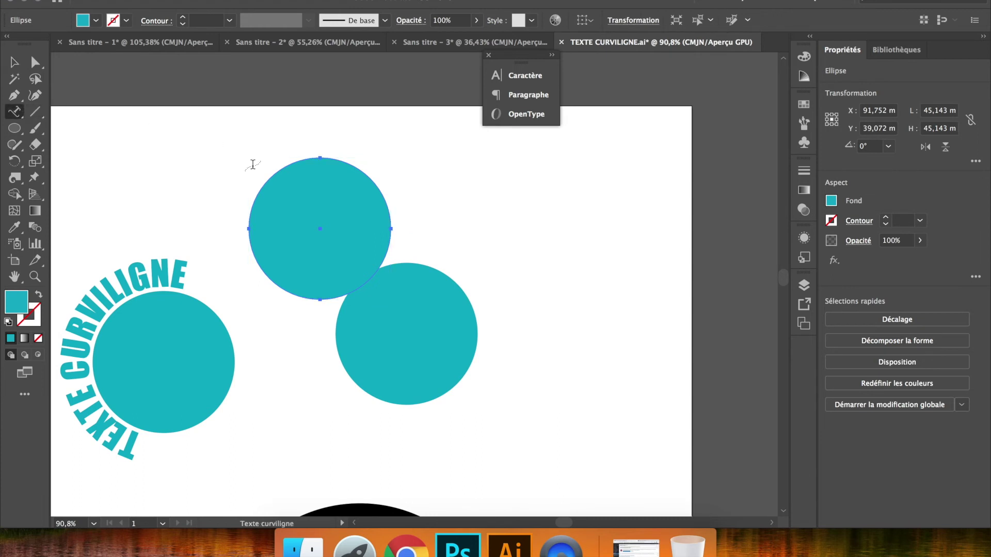
{"action": "left_click", "coordinate": [278, 285]}
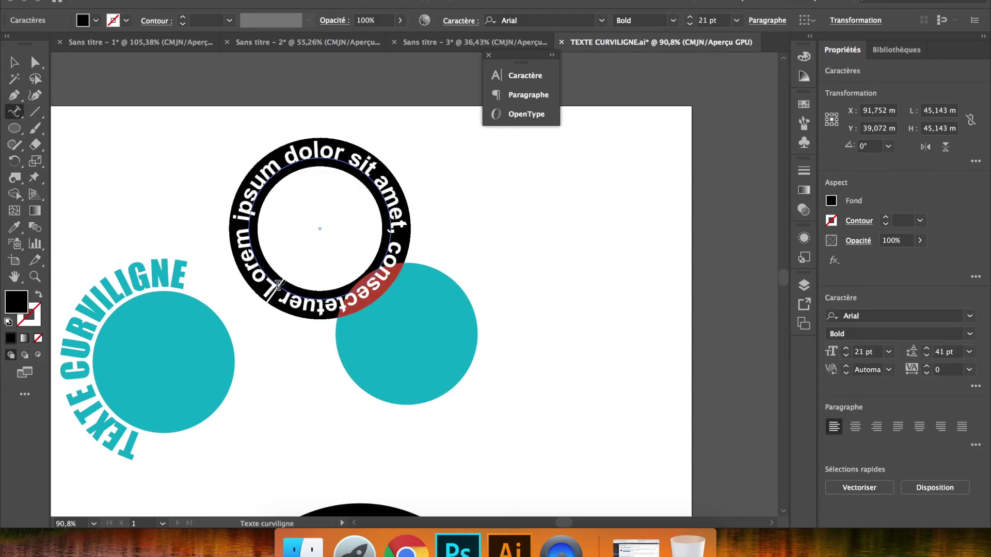
{"action": "type", "text": "TEXT3"}
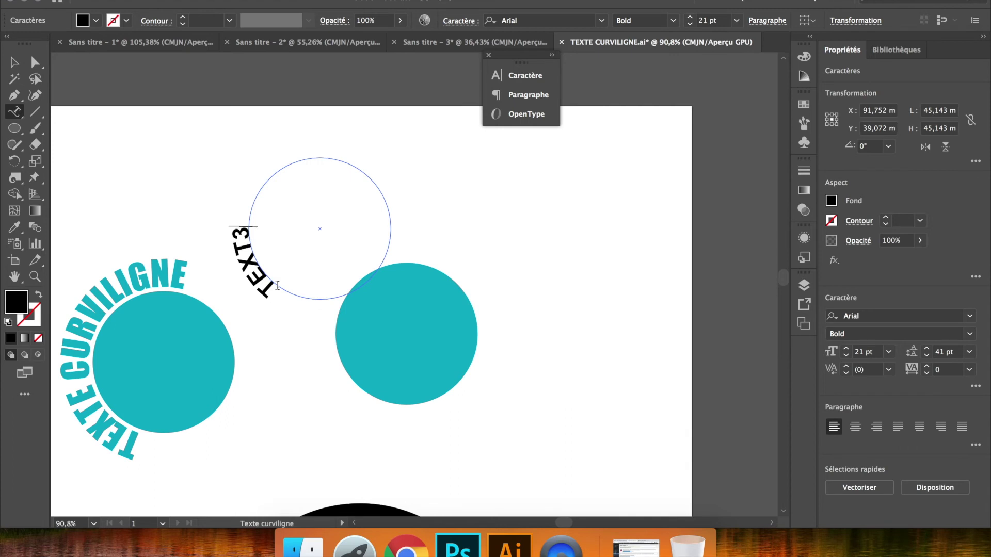
{"action": "key", "text": "BackSpace"}
{"action": "type", "text": "E CURVILIGNE"}
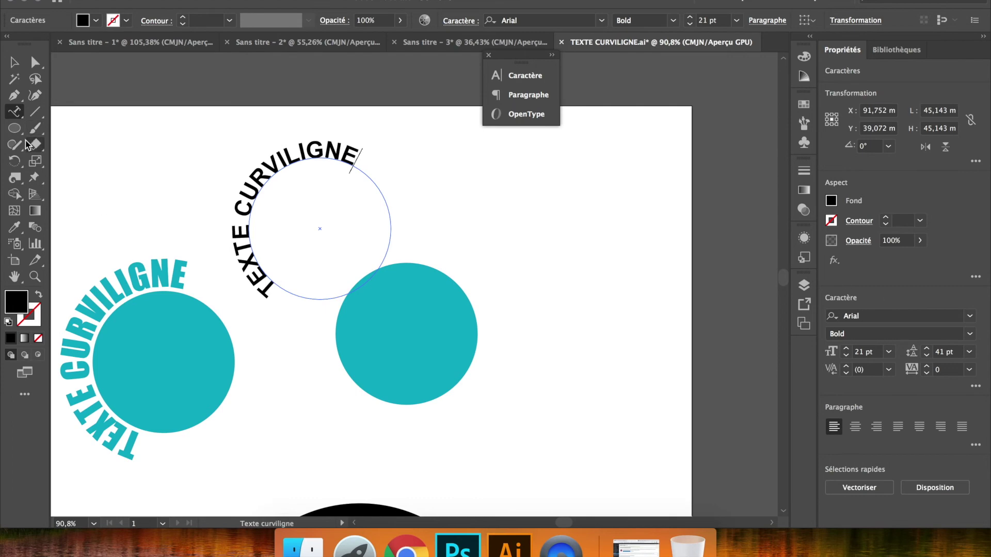
- Slide the path text's start bracket clockwise around the circle so the wording begins on its lower-left side
{"action": "left_click", "coordinate": [14, 62]}
{"action": "scroll", "coordinate": [355, 242], "scroll_direction": "up", "scroll_amount": 3}
{"action": "left_click_drag", "start_coordinate": [362, 243], "coordinate": [198, 361]}
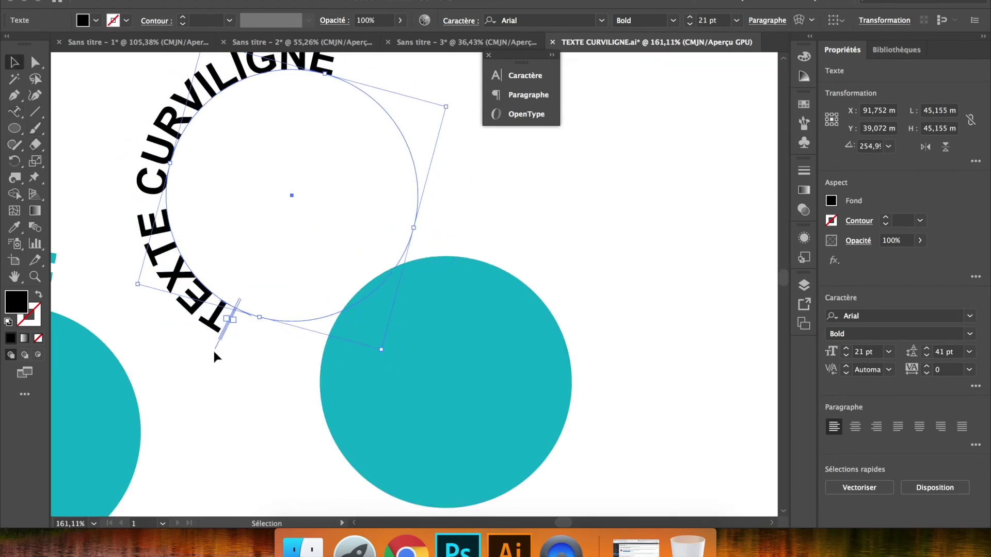
{"action": "left_click_drag", "start_coordinate": [218, 336], "coordinate": [169, 273]}
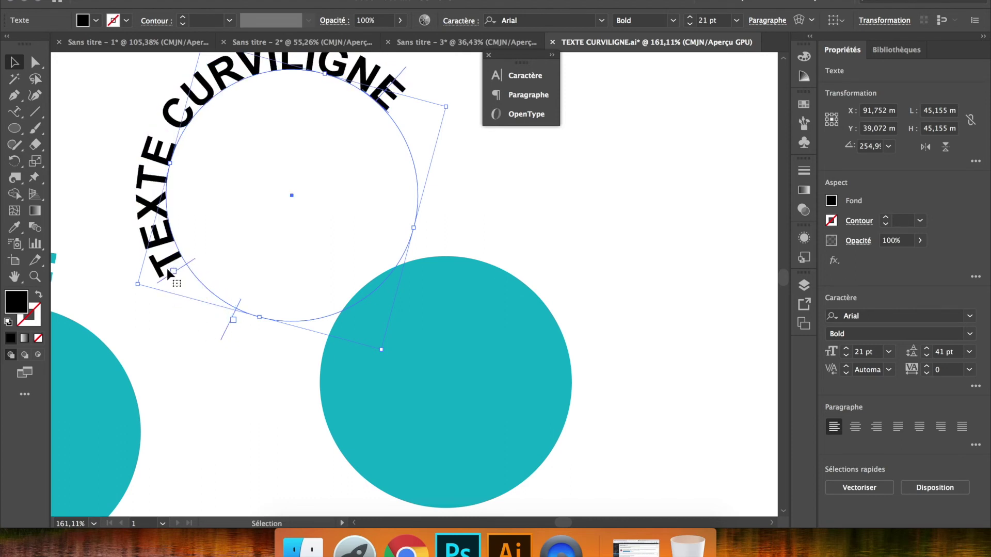
{"action": "left_click_drag", "start_coordinate": [165, 277], "coordinate": [194, 316]}
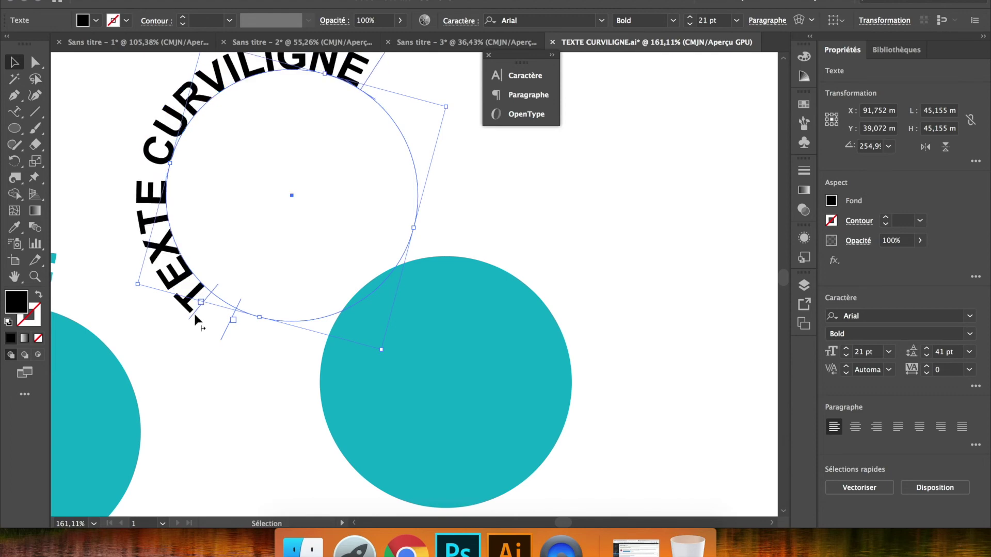
{"action": "key", "text": "super+z"}
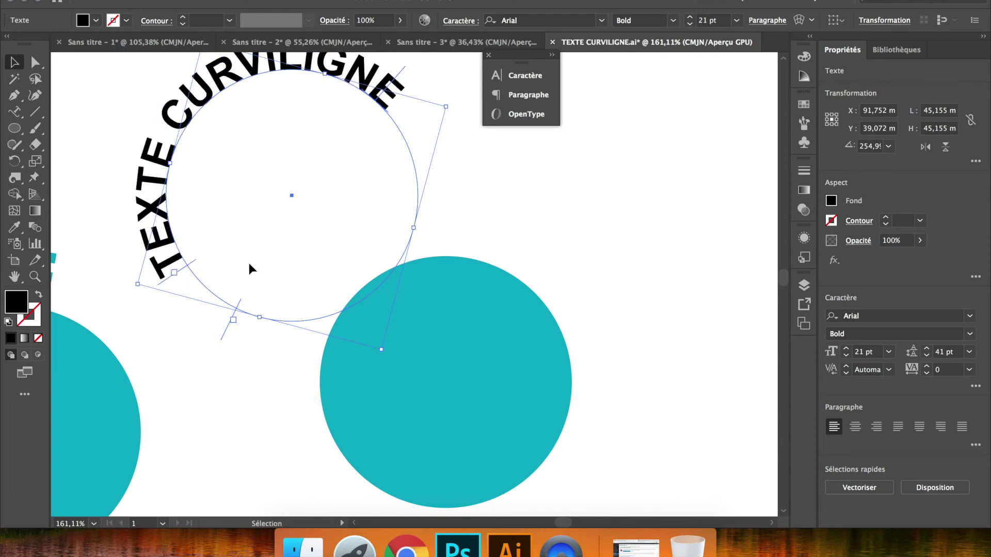
- Move the circular TEXTE CURVILIGNE text onto the duplicated teal circle so it wraps the circle's edge
{"action": "left_click", "coordinate": [248, 263]}
{"action": "scroll", "coordinate": [248, 262], "scroll_direction": "down", "scroll_amount": 1}
{"action": "scroll", "coordinate": [248, 262], "scroll_direction": "down", "scroll_amount": 1}
{"action": "left_click", "coordinate": [248, 263]}
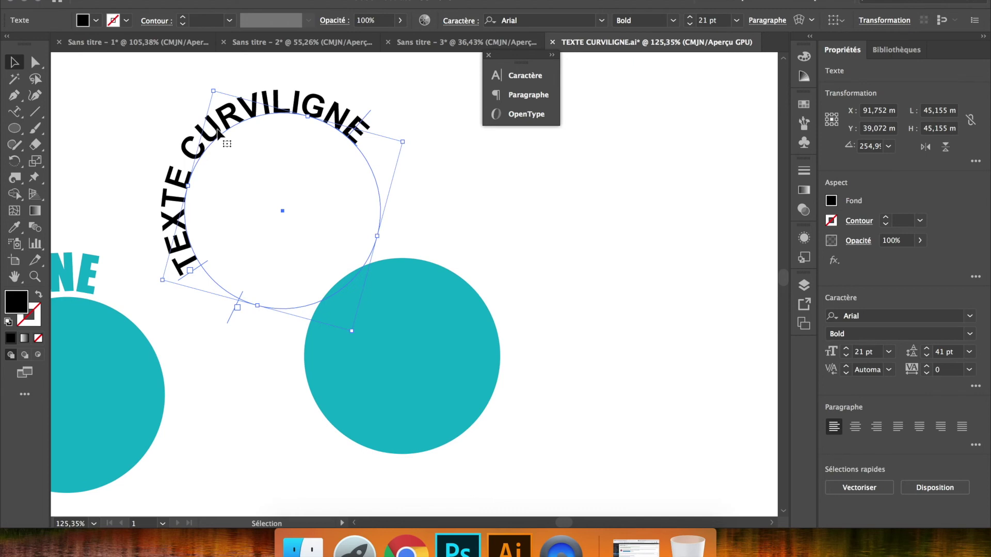
{"action": "left_click_drag", "start_coordinate": [219, 134], "coordinate": [338, 278]}
{"action": "left_click", "coordinate": [264, 238]}
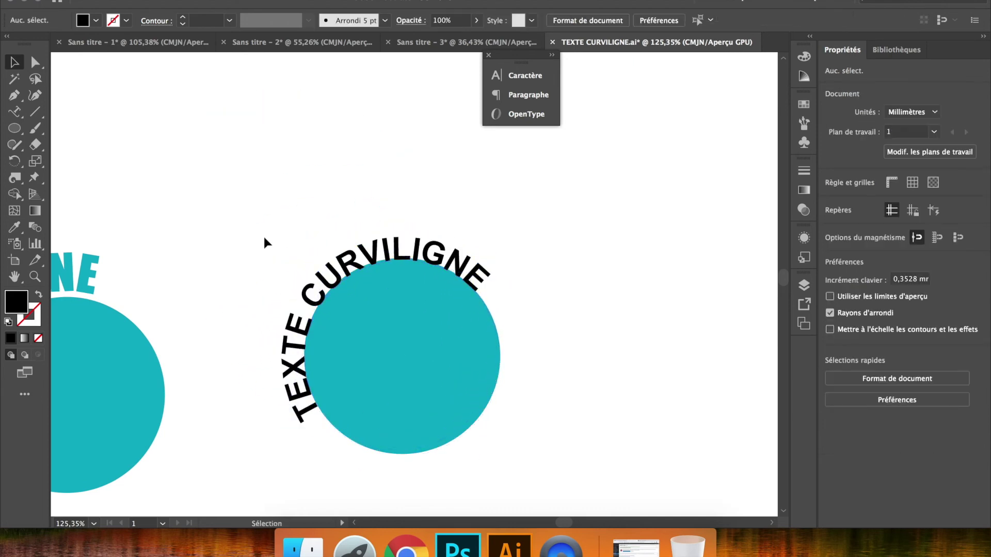
- Enlarge the circular path text proportionally to about 48.6 mm and reposition it so a gap surrounds the teal circle
{"action": "left_click", "coordinate": [369, 277]}
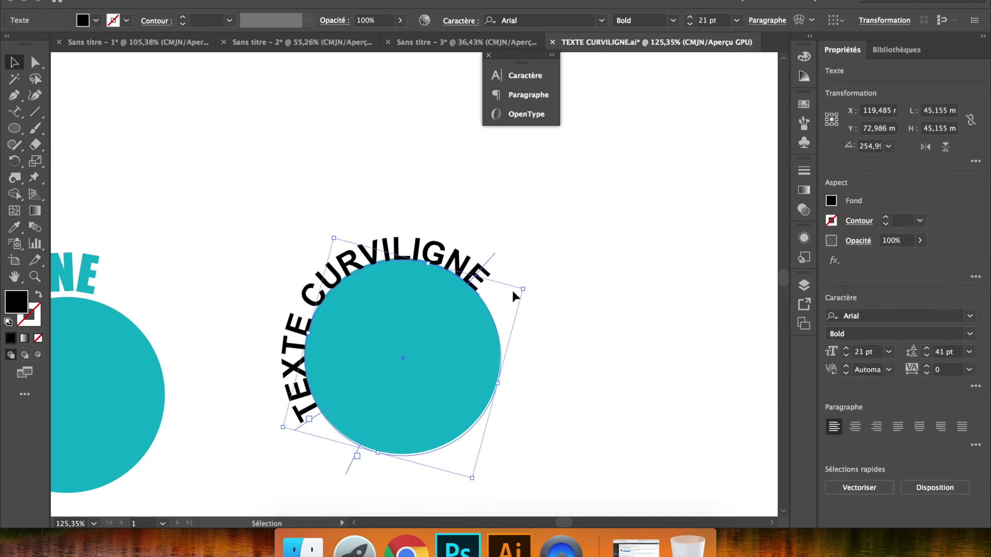
{"action": "left_click_drag", "start_coordinate": [524, 291], "coordinate": [541, 278]}
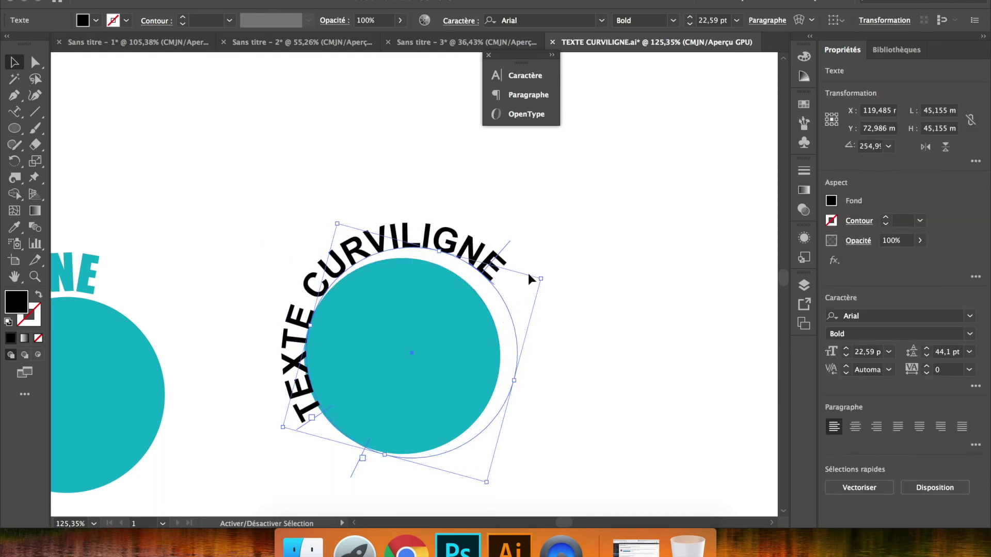
{"action": "mouse_move", "coordinate": [473, 258]}
{"action": "left_mouse_down"}
{"action": "mouse_move", "coordinate": [453, 269]}
{"action": "mouse_move", "coordinate": [462, 264]}
{"action": "left_mouse_up"}
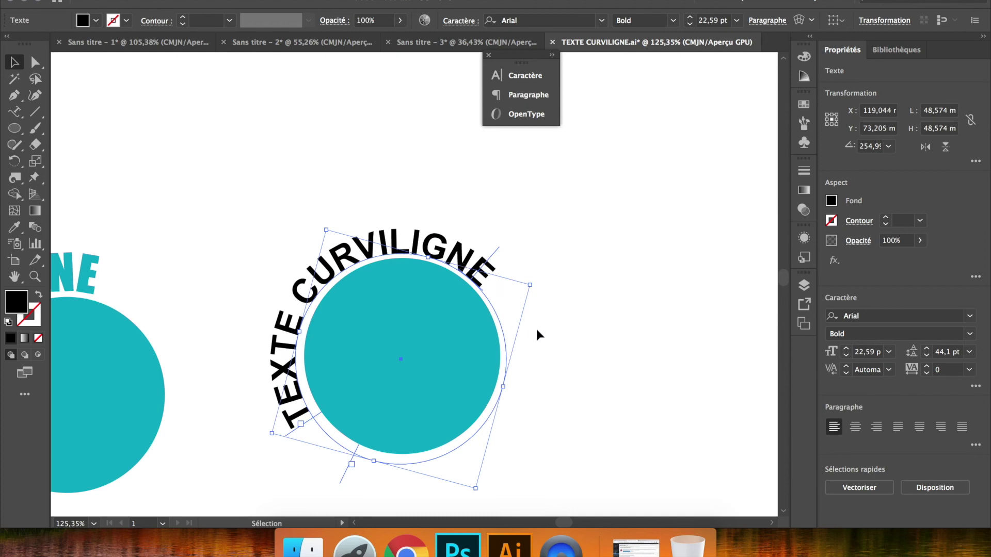
- Align the path text and the teal circle on their horizontal and vertical centres
{"action": "left_click", "coordinate": [439, 342], "text": "shift"}
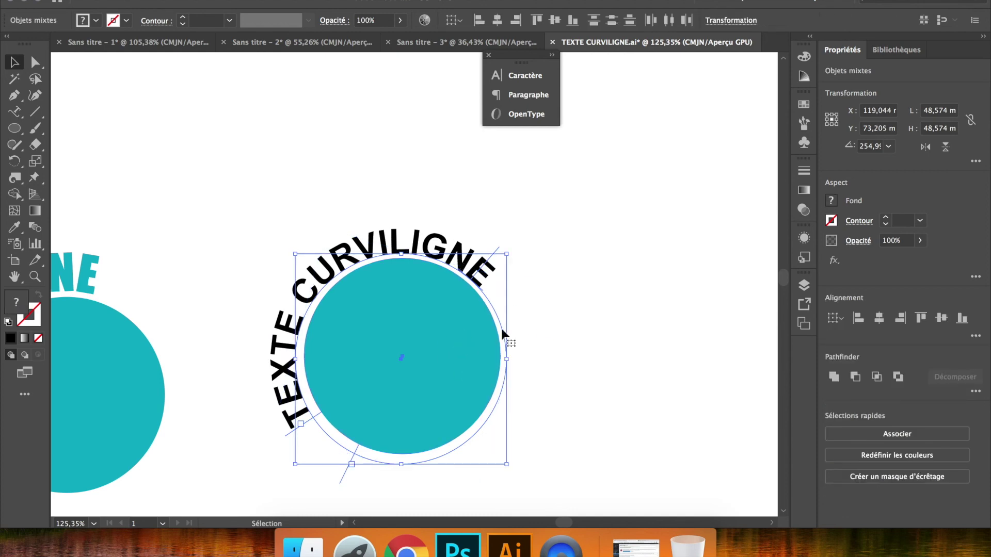
{"action": "left_click", "coordinate": [879, 319]}
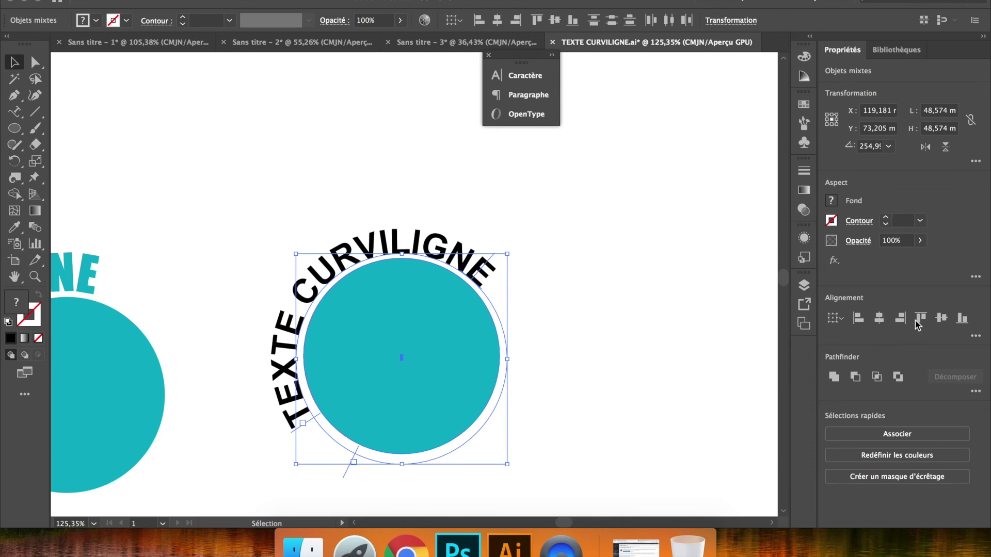
{"action": "left_click", "coordinate": [942, 318]}
{"action": "left_click", "coordinate": [647, 289]}
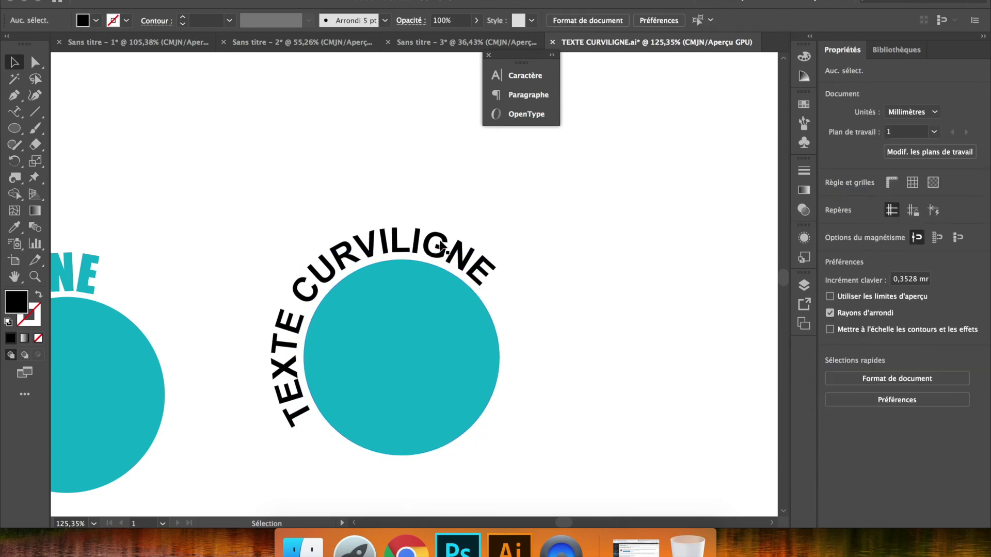
- Fill the black TEXTE CURVILIGNE path text with the light blue swatch C=70 M=15 J=0 N=0
{"action": "left_click", "coordinate": [433, 253]}
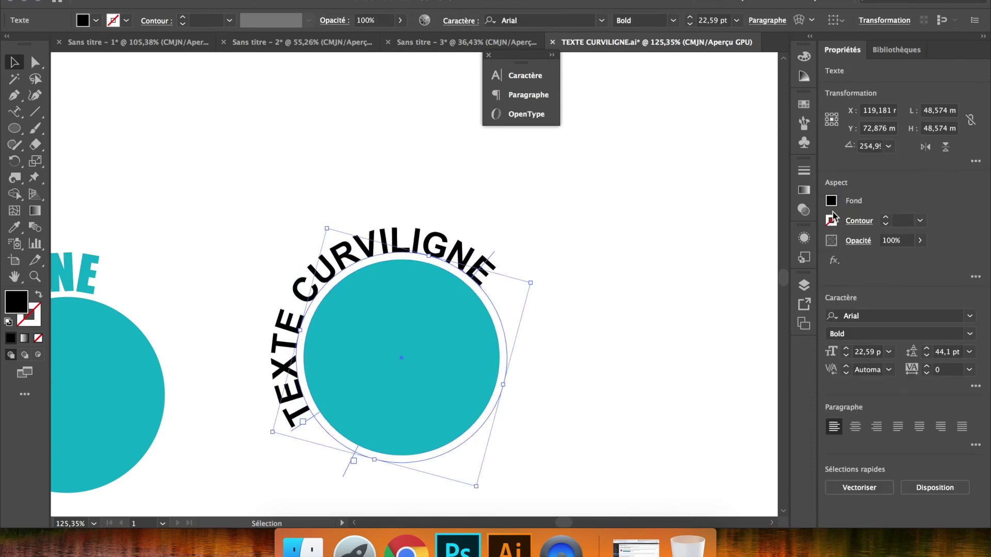
{"action": "left_click", "coordinate": [831, 202]}
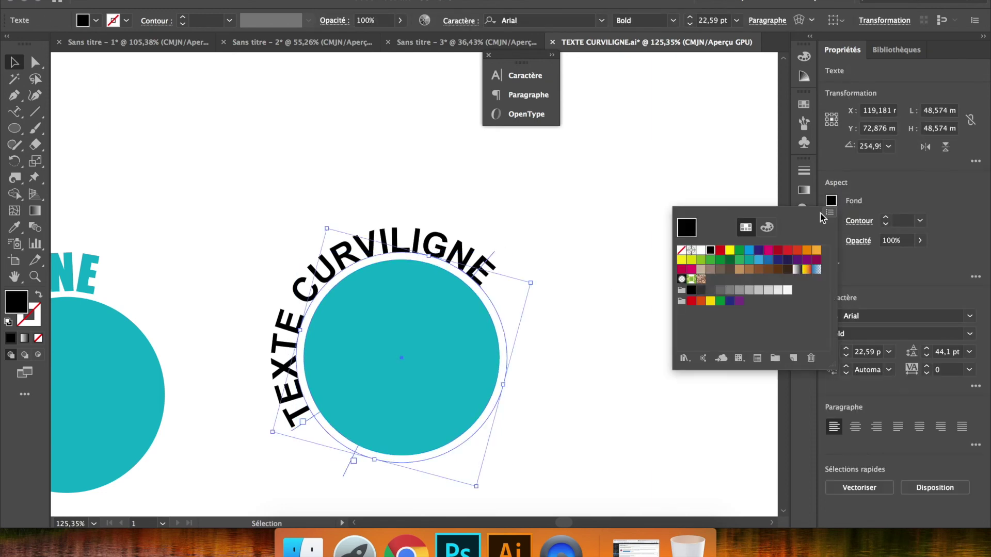
{"action": "left_click", "coordinate": [758, 260]}
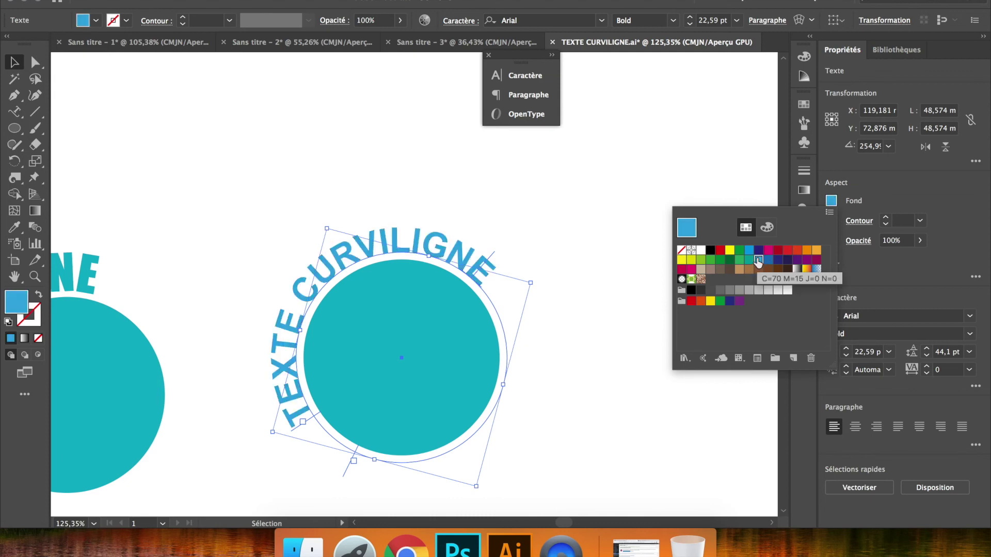
- Try larger and smaller font sizes on the blue path text, and set it to 22 pt
{"action": "left_click", "coordinate": [527, 77]}
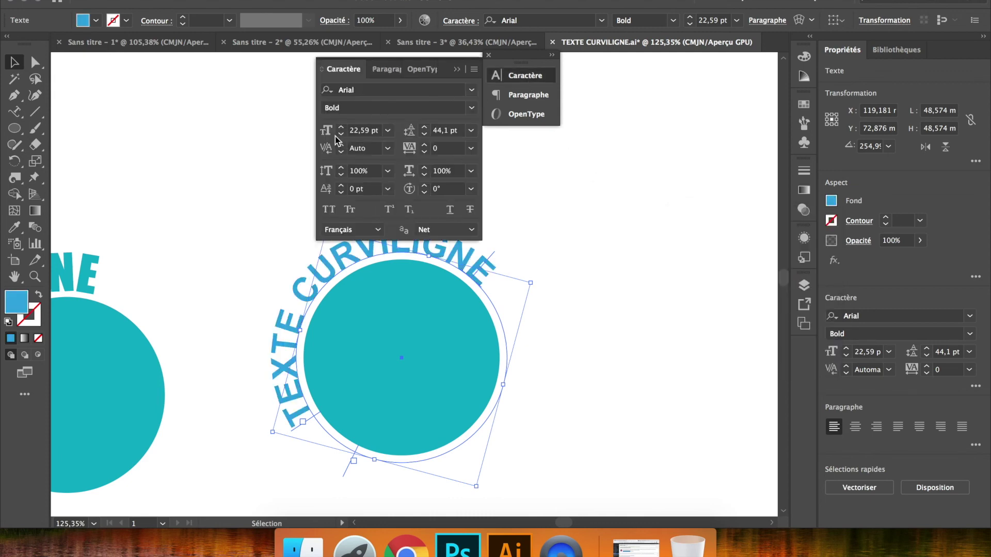
{"action": "left_click", "coordinate": [340, 126]}
{"action": "left_click", "coordinate": [341, 126]}
{"action": "left_click", "coordinate": [341, 126]}
{"action": "left_click", "coordinate": [341, 127]}
{"action": "left_click", "coordinate": [341, 126]}
{"action": "left_click", "coordinate": [341, 134]}
{"action": "left_click", "coordinate": [341, 134]}
{"action": "left_click", "coordinate": [341, 135]}
{"action": "left_click", "coordinate": [341, 134]}
{"action": "left_click", "coordinate": [341, 135]}
- Set the blue path text's tracking to 14 and deselect it
{"action": "left_click", "coordinate": [425, 145]}
{"action": "left_click", "coordinate": [424, 145]}
{"action": "left_click", "coordinate": [424, 145]}
{"action": "left_click", "coordinate": [425, 146]}
{"action": "left_click", "coordinate": [425, 146]}
{"action": "left_click", "coordinate": [425, 147]}
{"action": "left_click", "coordinate": [425, 146]}
{"action": "left_click", "coordinate": [425, 146]}
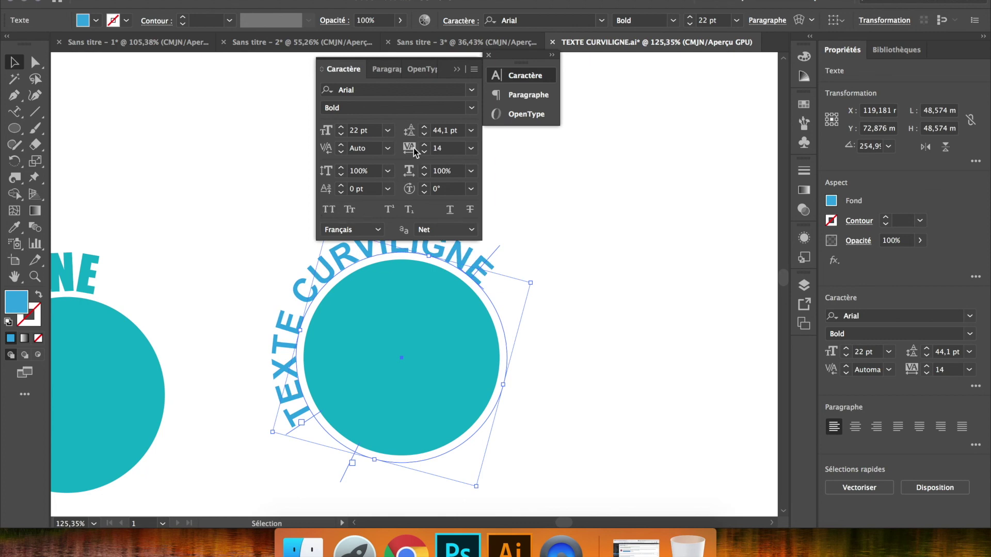
{"action": "left_click", "coordinate": [536, 268]}
- Move the barber festival badge off the moustache, isolate its group, and pull out the curved title and 2019 text
{"action": "scroll", "coordinate": [481, 336], "scroll_direction": "down", "scroll_amount": 10}
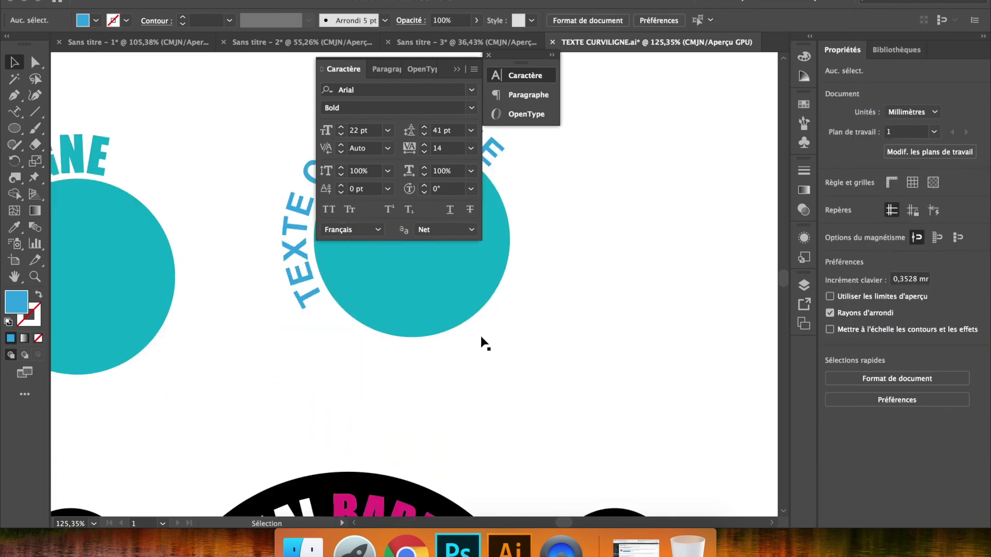
{"action": "scroll", "coordinate": [482, 336], "scroll_direction": "down", "scroll_amount": 5}
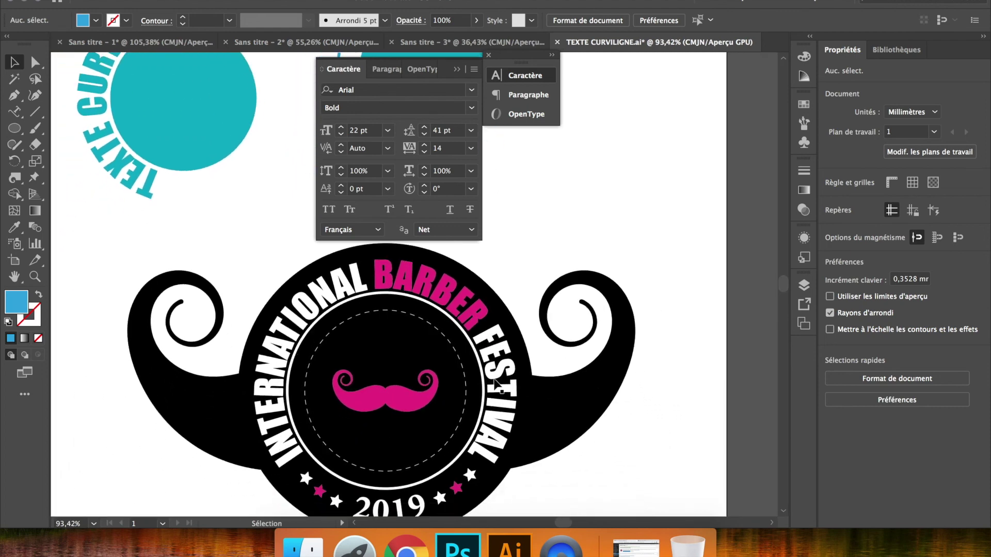
{"action": "scroll", "coordinate": [498, 386], "scroll_direction": "down", "scroll_amount": 1}
{"action": "left_click", "coordinate": [497, 384]}
{"action": "left_click_drag", "start_coordinate": [504, 368], "coordinate": [643, 222]}
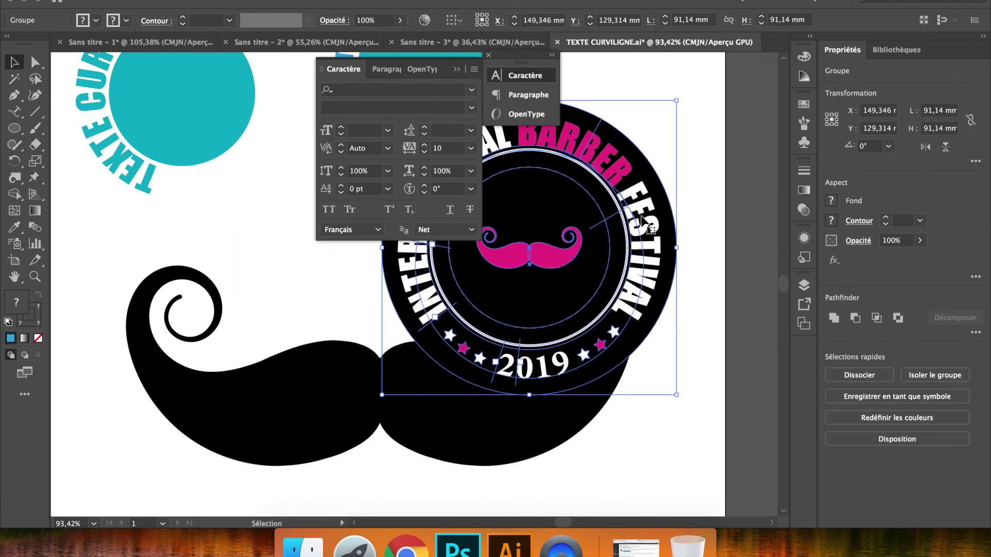
{"action": "double_click", "coordinate": [644, 224]}
{"action": "left_click_drag", "start_coordinate": [654, 229], "coordinate": [391, 335]}
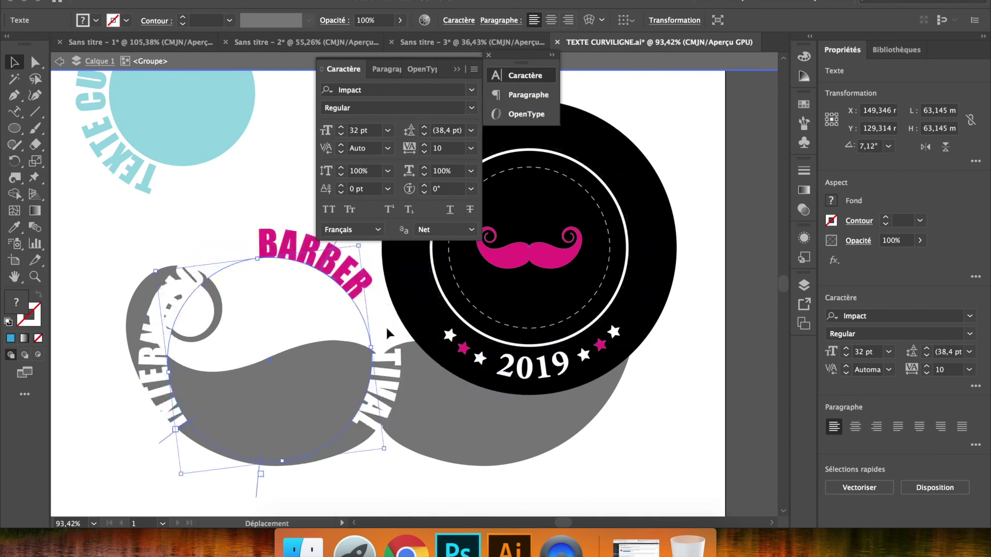
{"action": "left_click", "coordinate": [543, 373]}
{"action": "left_click_drag", "start_coordinate": [543, 372], "coordinate": [302, 440]}
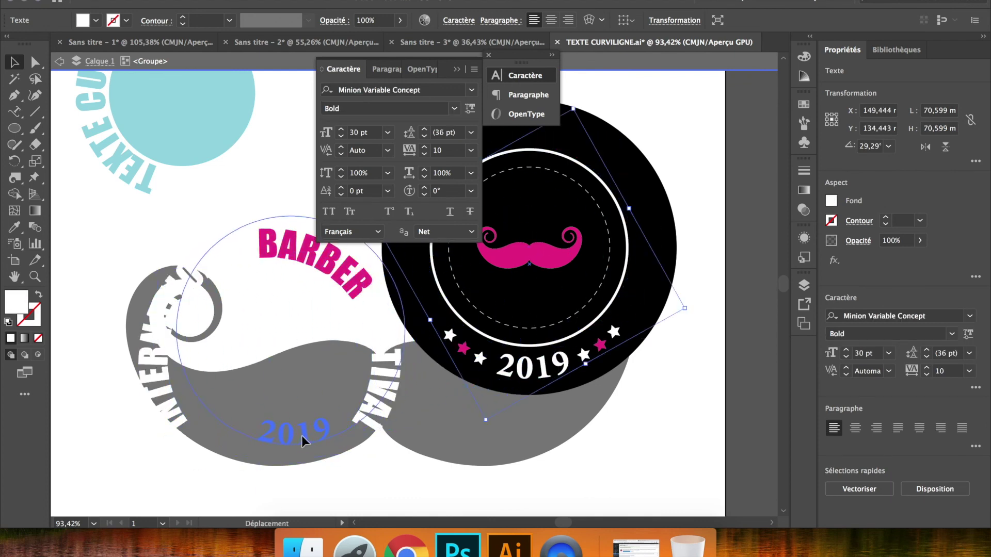
- Undo the moves of the 2019 text, the curved title and the badge, restoring the barber festival logo
{"action": "key", "text": "super+z"}
{"action": "key", "text": "super+z"}
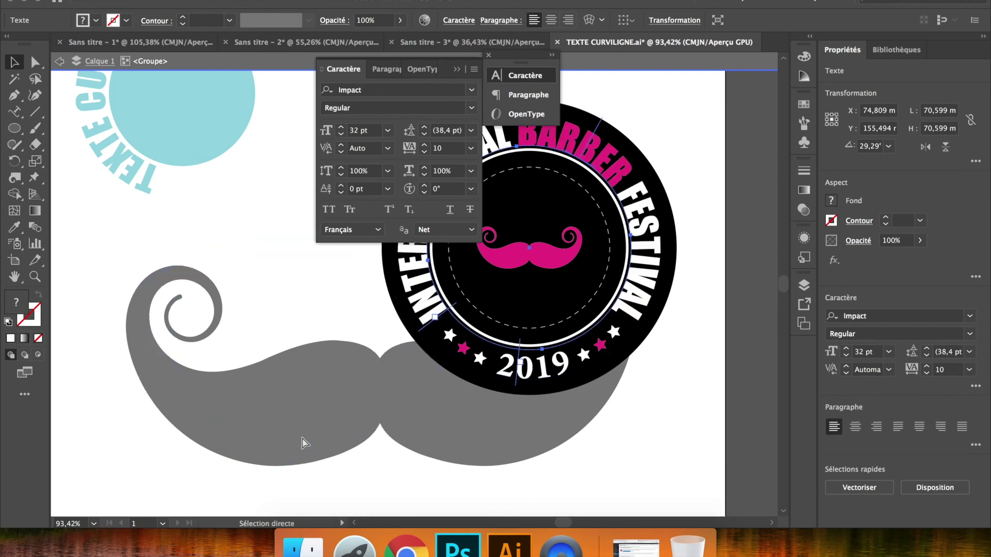
{"action": "key", "text": "super+z"}
{"action": "left_click", "coordinate": [623, 220]}
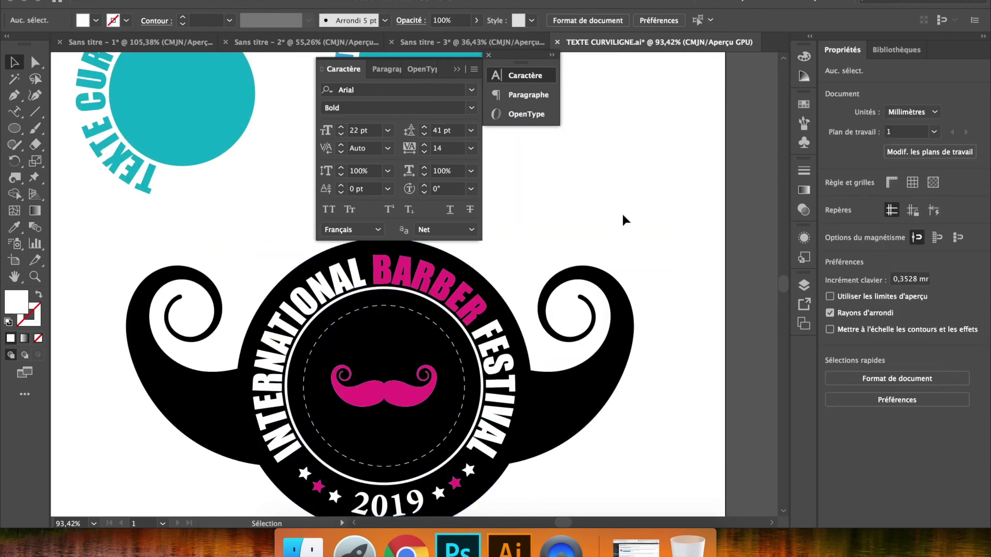
{"action": "scroll", "coordinate": [417, 338], "scroll_direction": "up", "scroll_amount": 3}
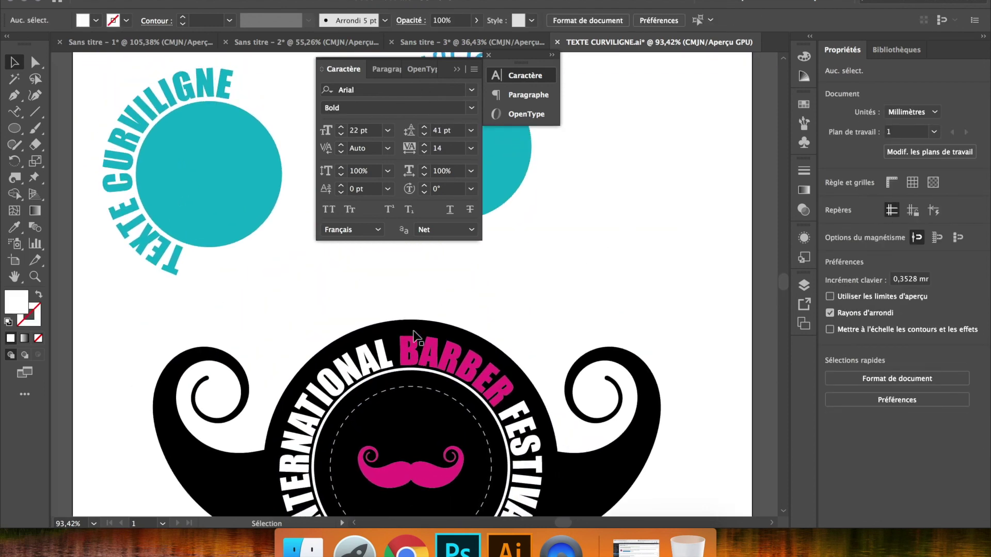